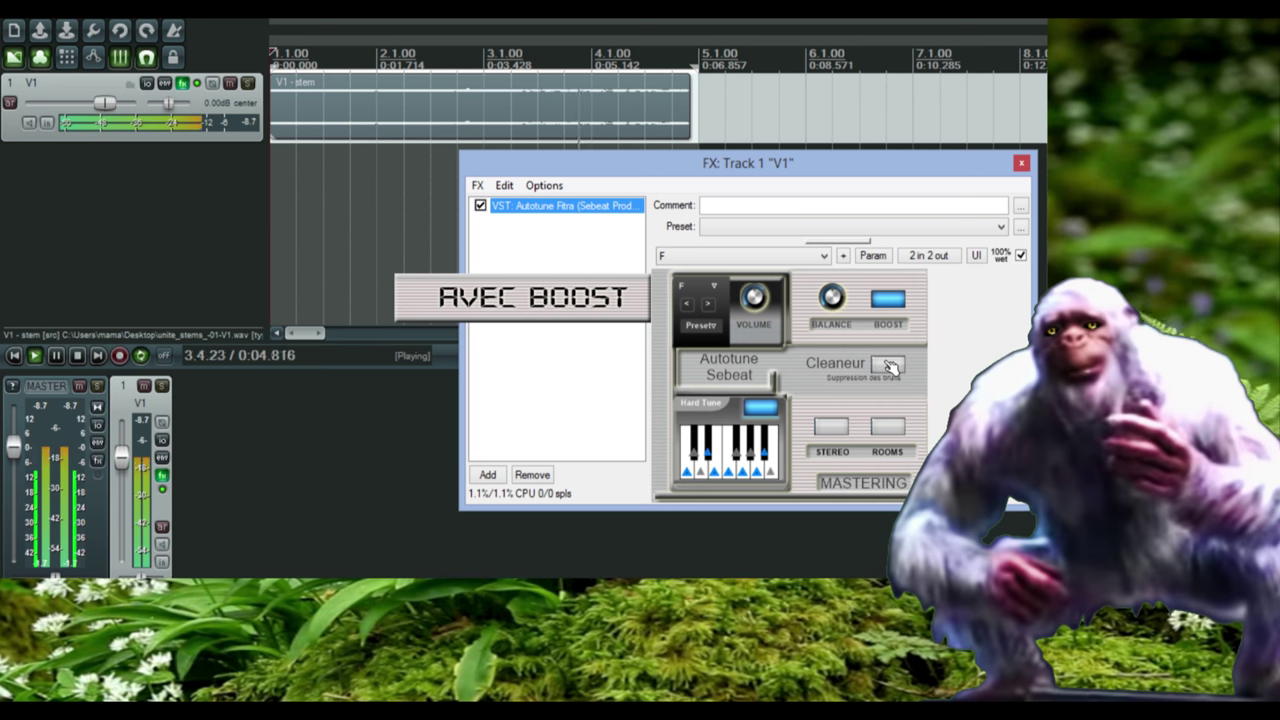
Turn on the Stereo and Rooms effects in the Autotune Sebeat plug-in on track V1
left_click(834, 430)
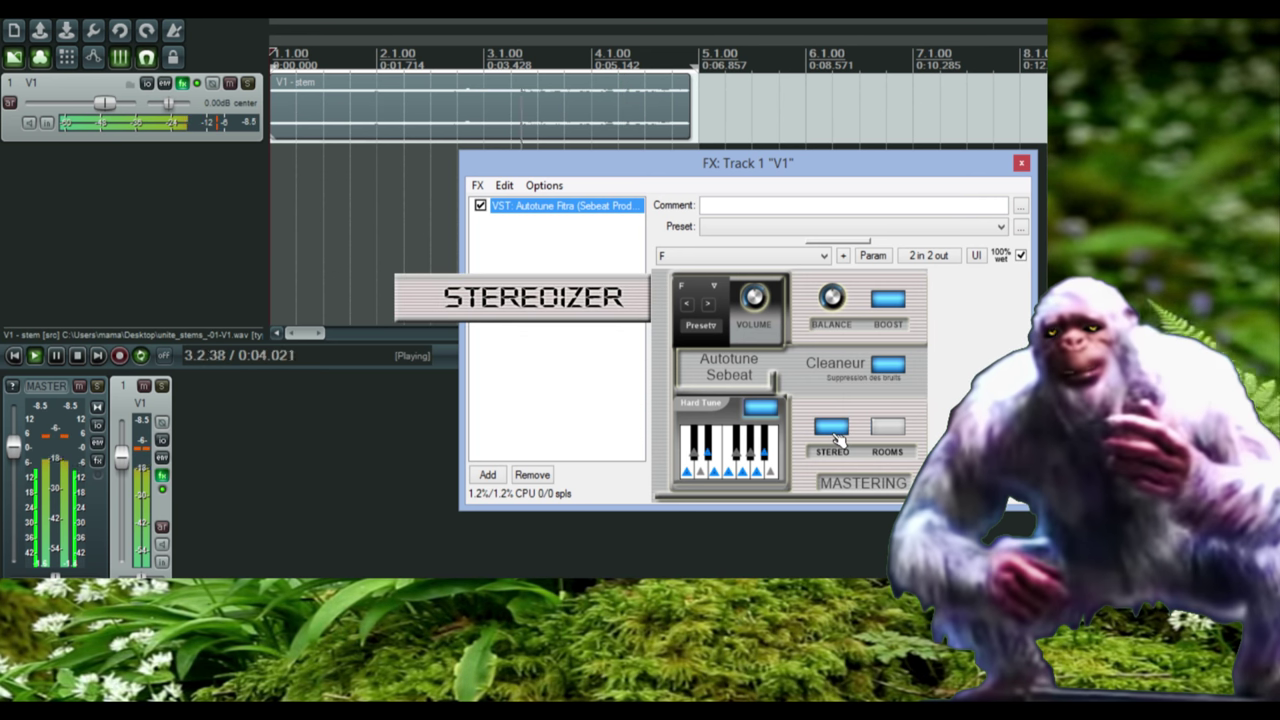
left_click(888, 428)
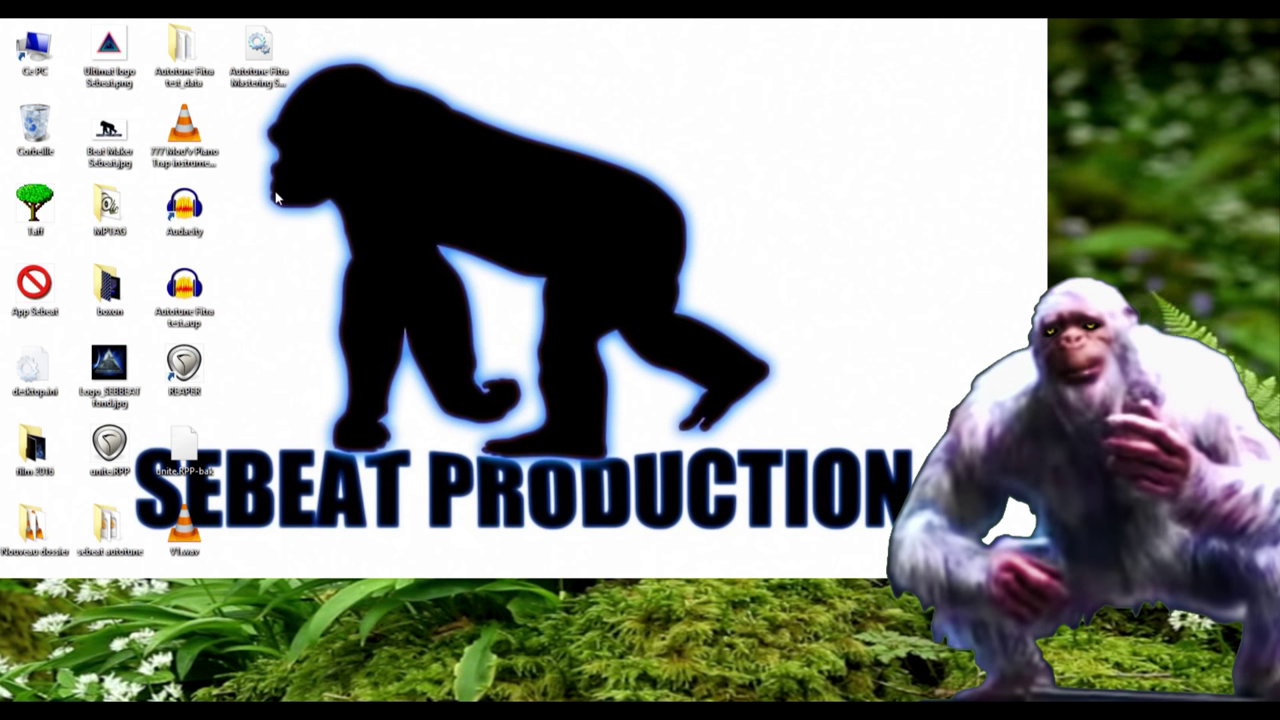
Copy Autotune Fitra Mastering SEBEAT.dll from the desktop and open the installation folder of the Audacity shortcut
right_click(258, 55)
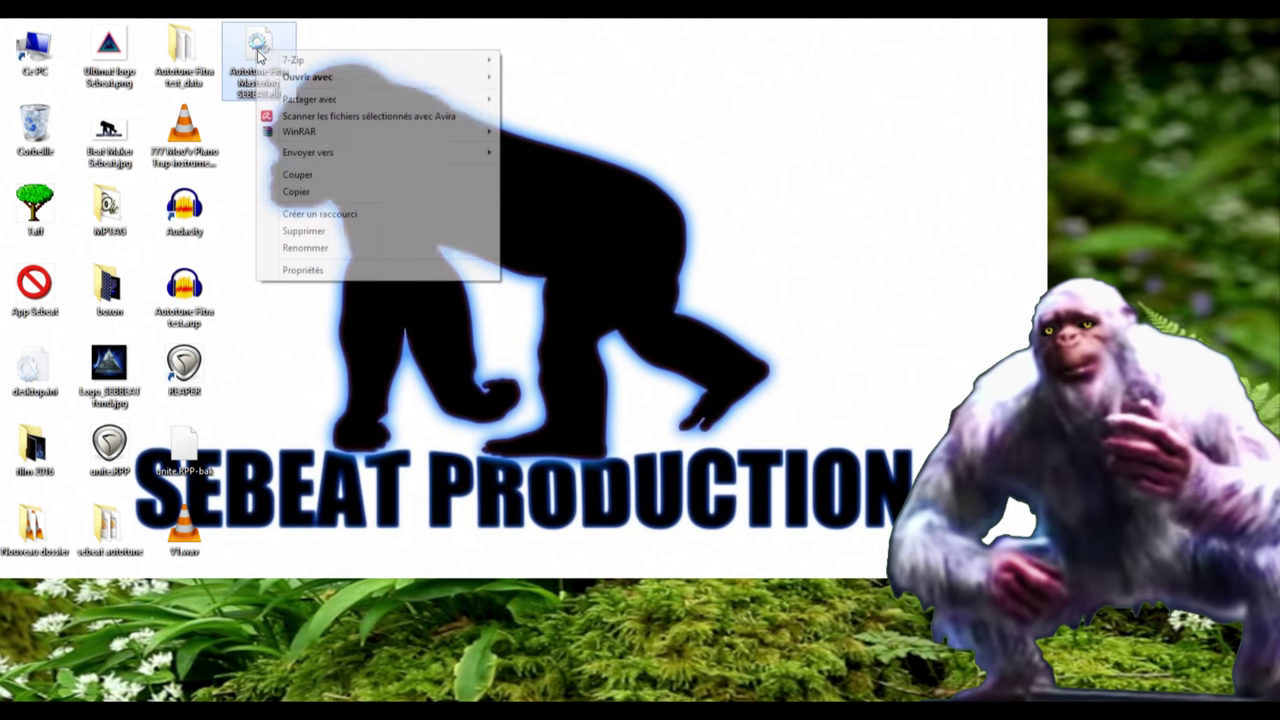
left_click(338, 195)
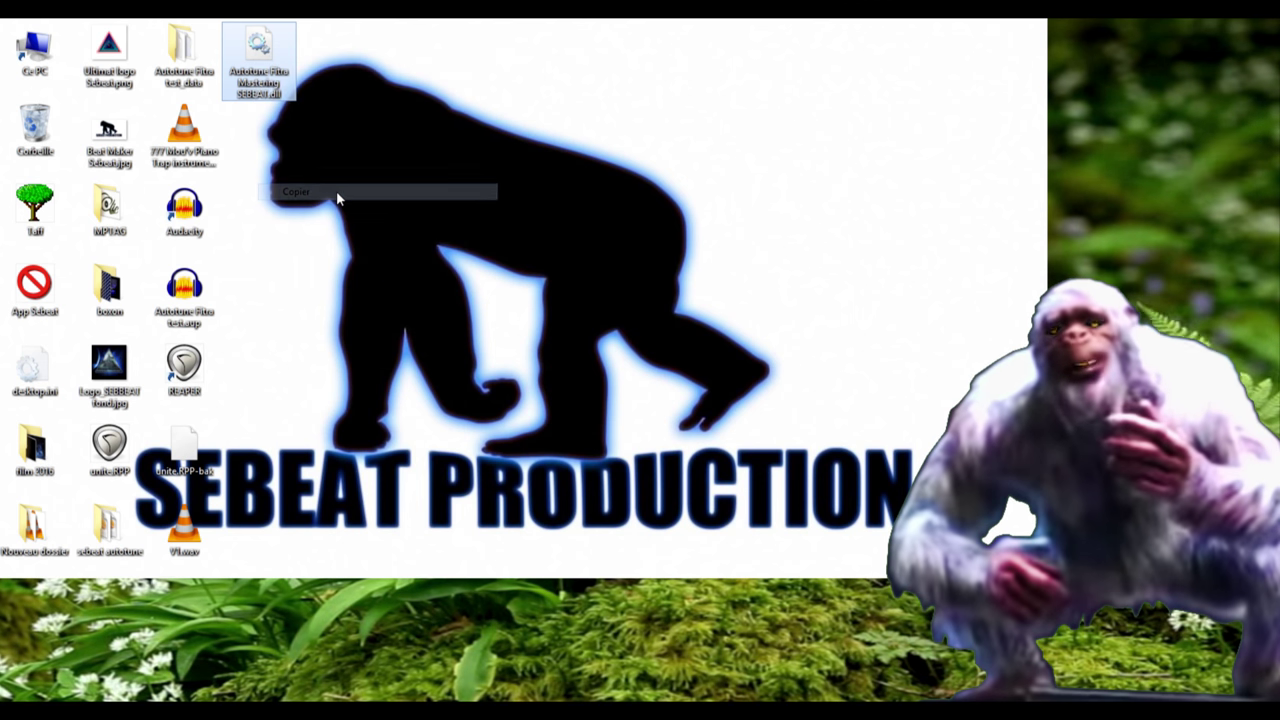
left_click(186, 213)
right_click(184, 215)
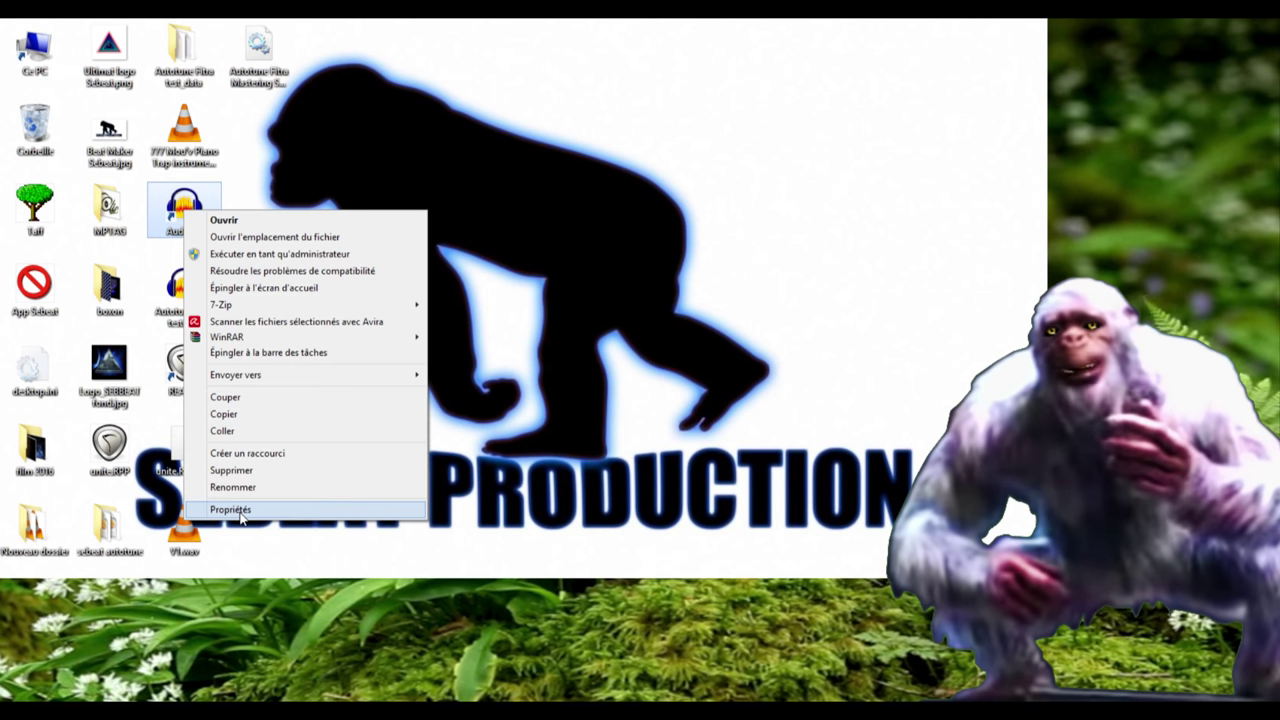
left_click(240, 511)
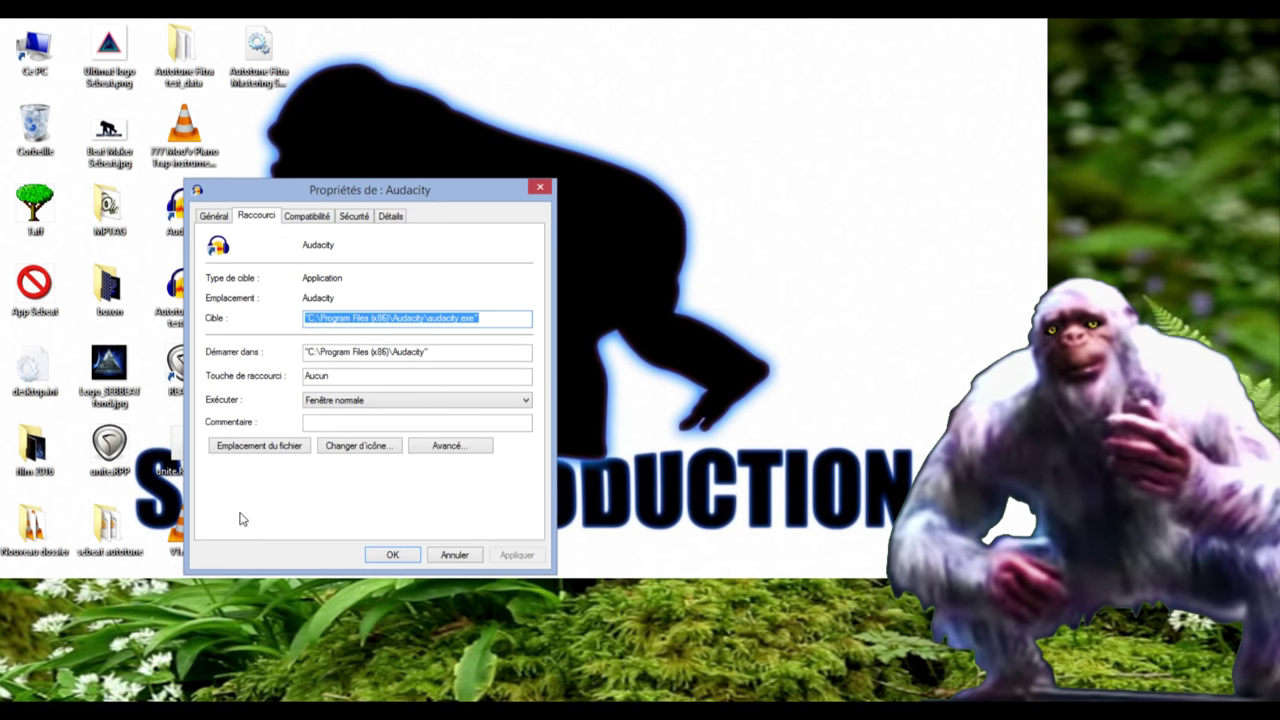
left_click(258, 446)
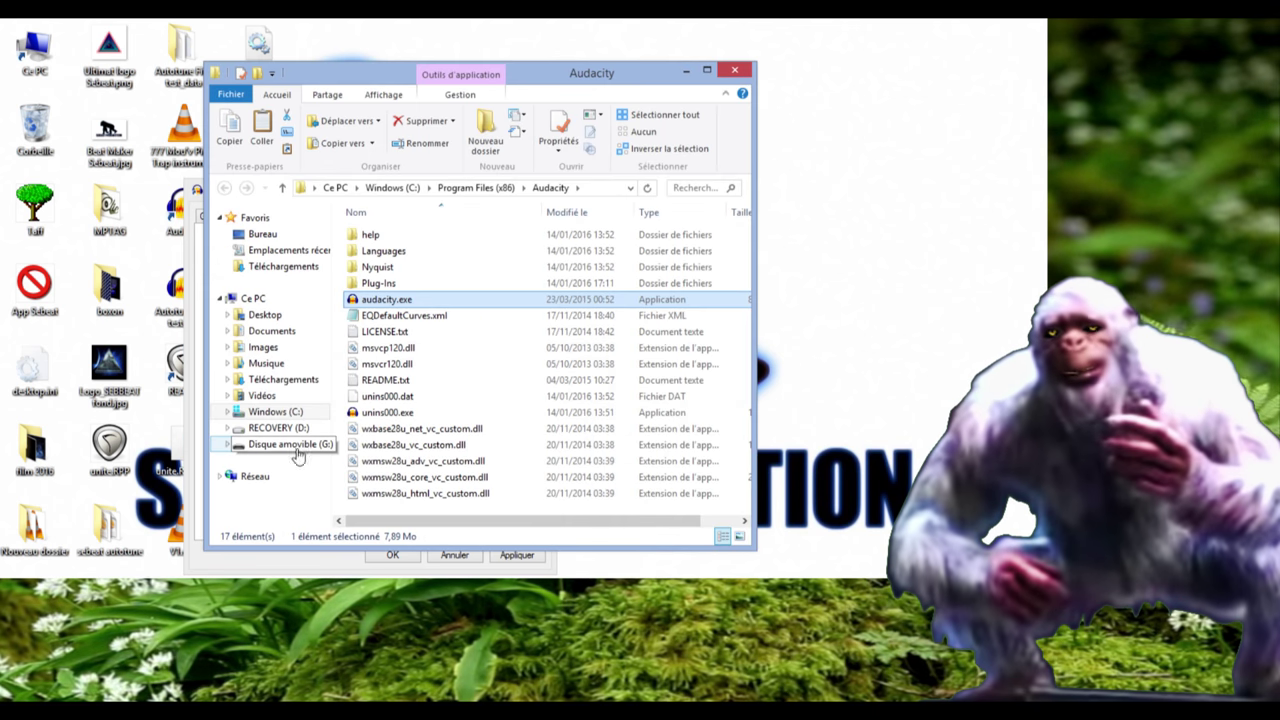
Paste the DLL into Audacity's Plug-Ins folder with administrator rights, and close the folder and shortcut properties
left_click(375, 285)
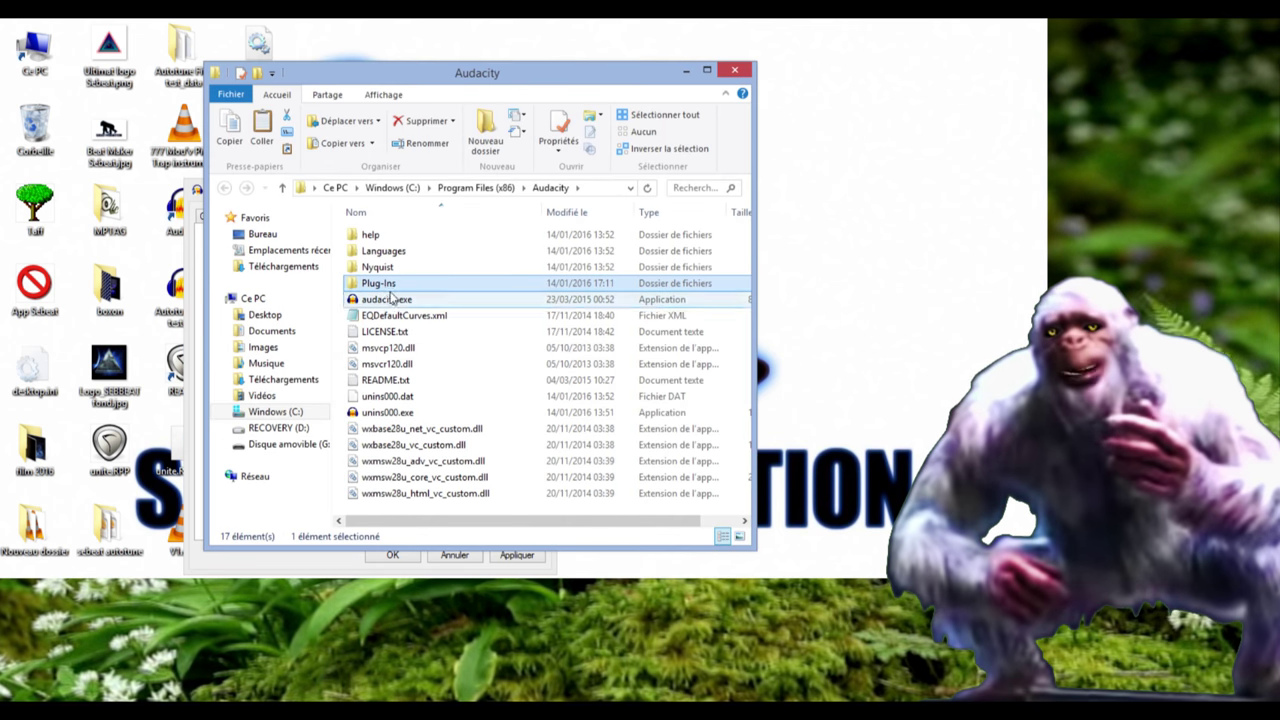
double_click(389, 286)
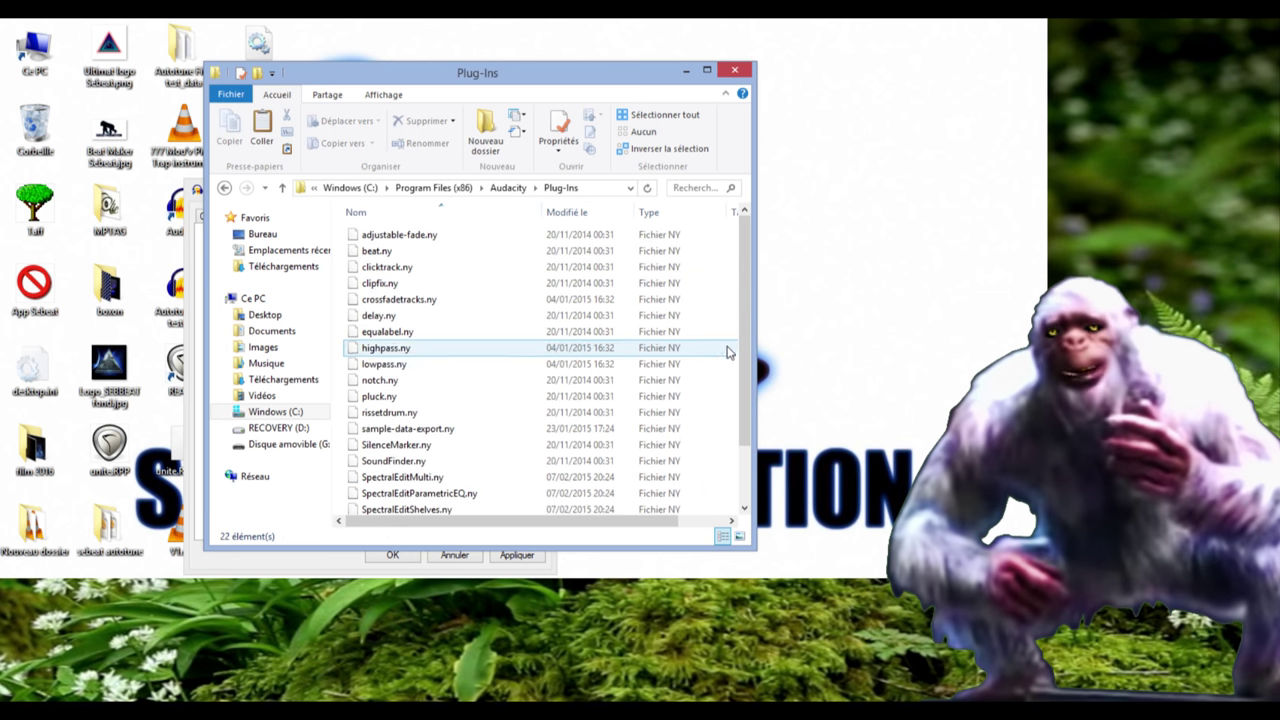
right_click(714, 366)
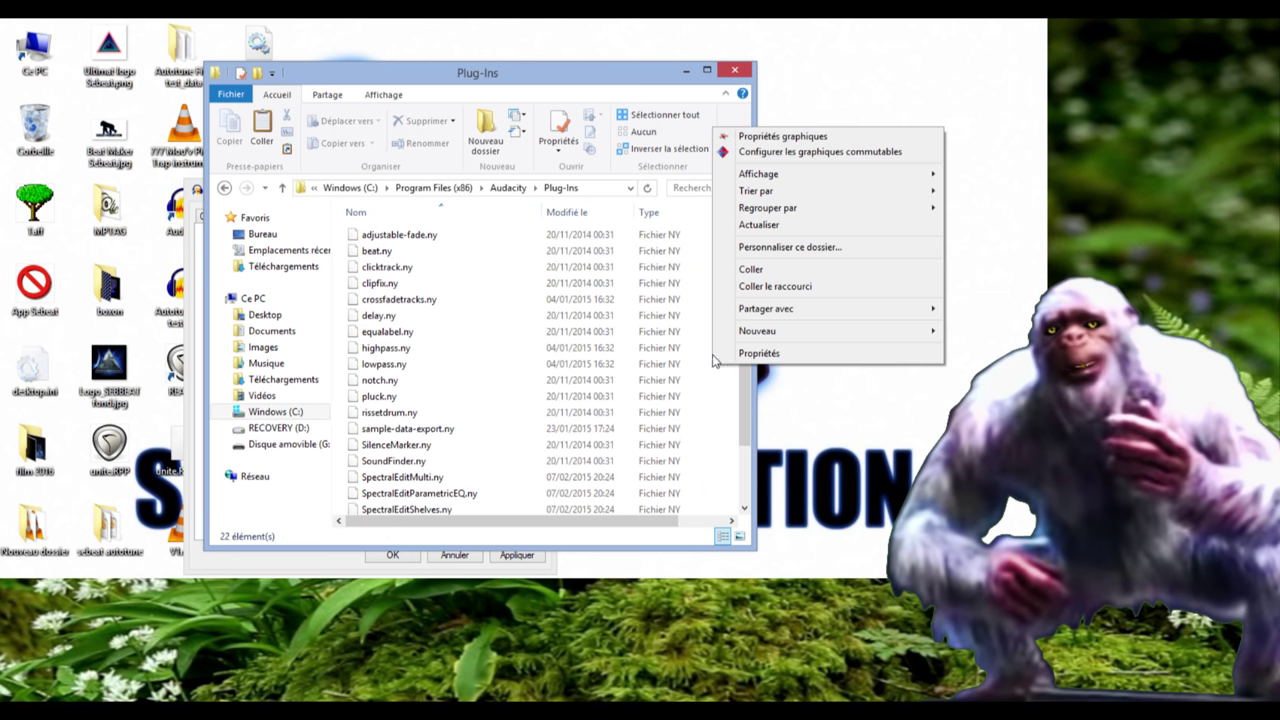
left_click(742, 270)
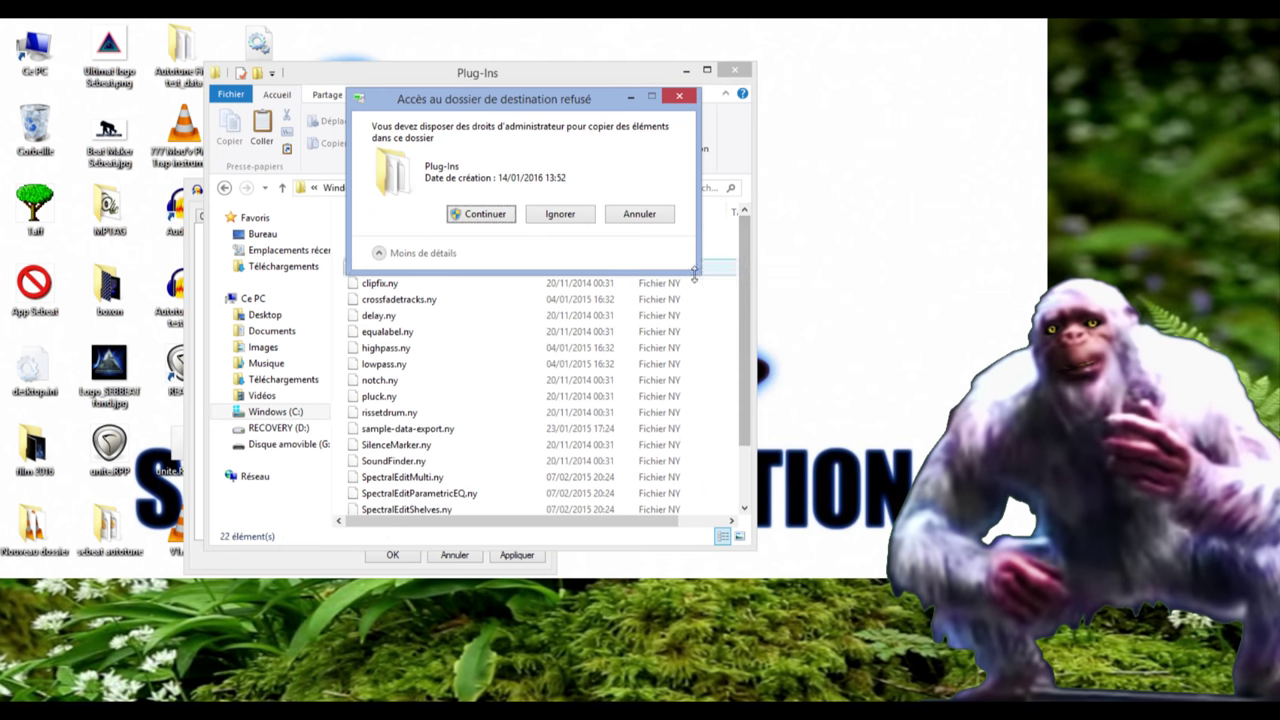
left_click(483, 214)
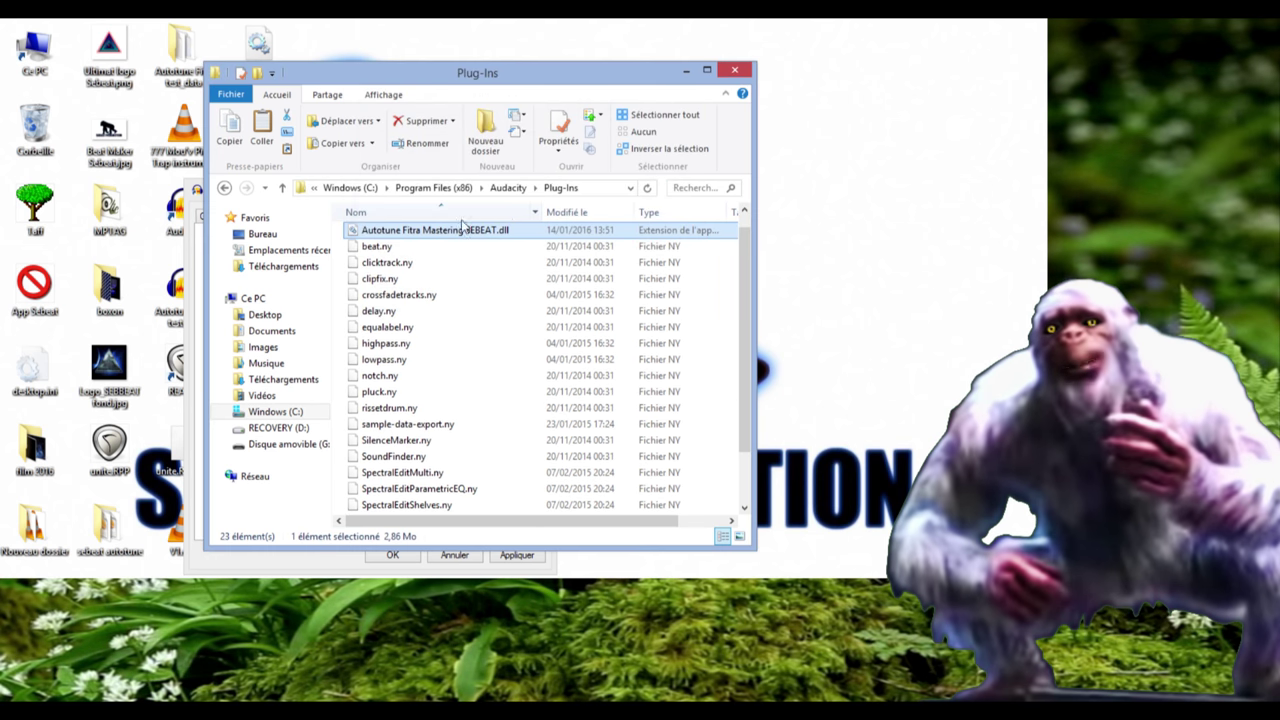
left_click(738, 70)
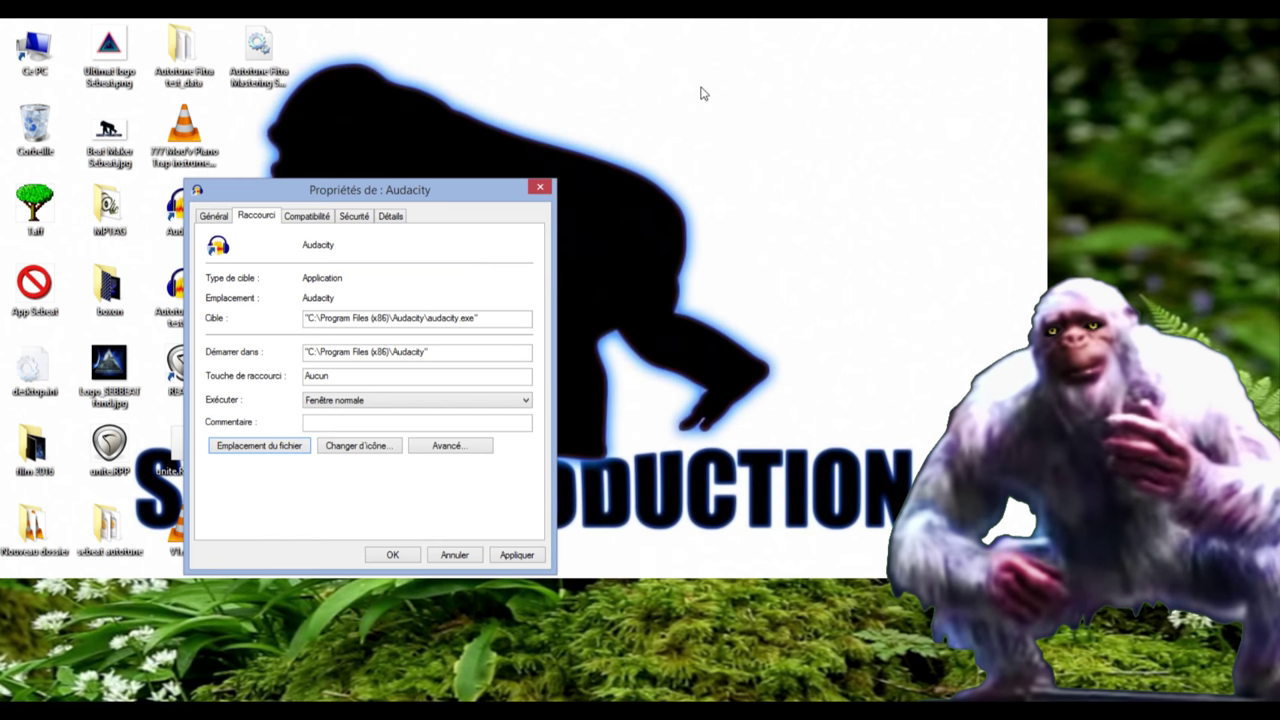
left_click(545, 188)
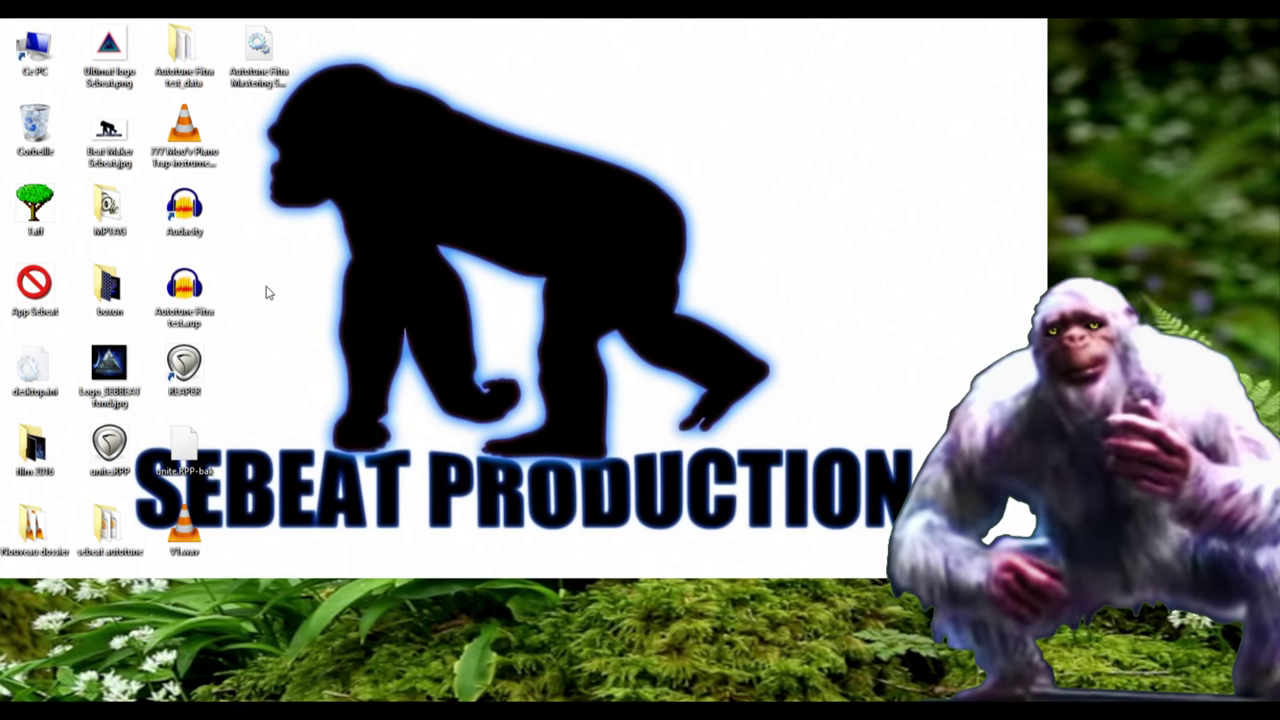
Launch Audacity and check its list of effects for Autotune Fitra Mastering
double_click(181, 212)
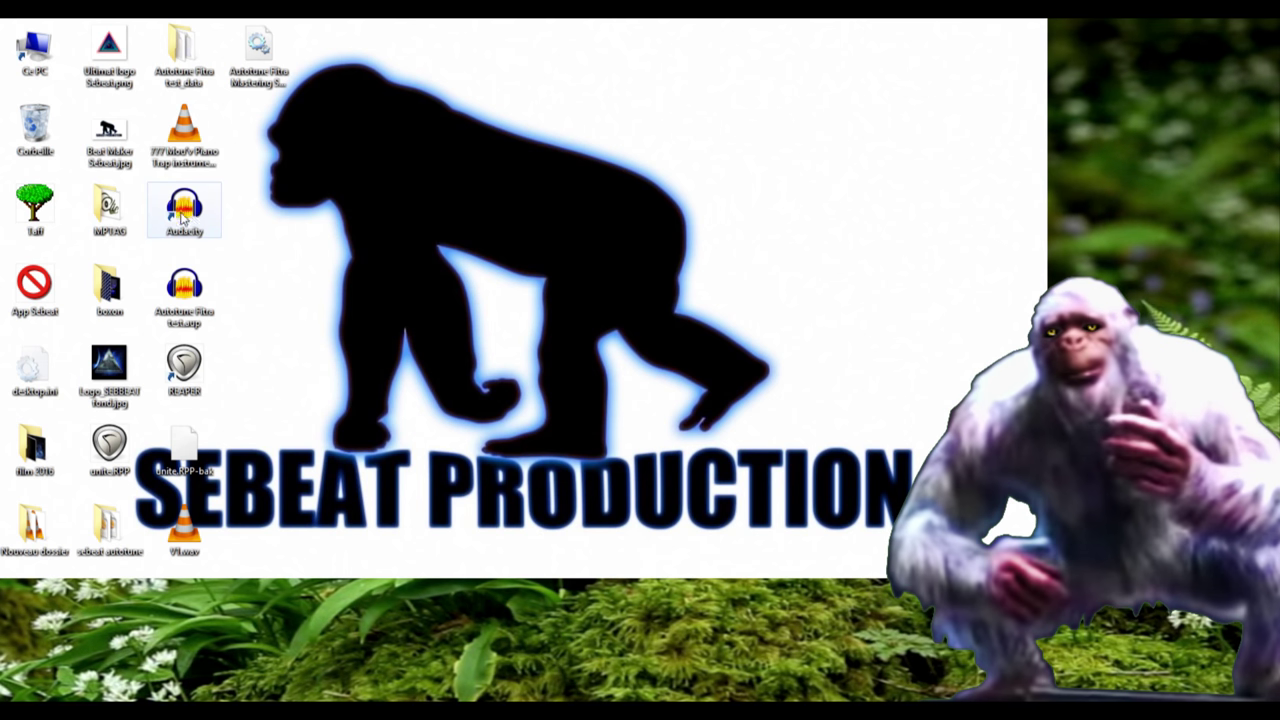
double_click(185, 210)
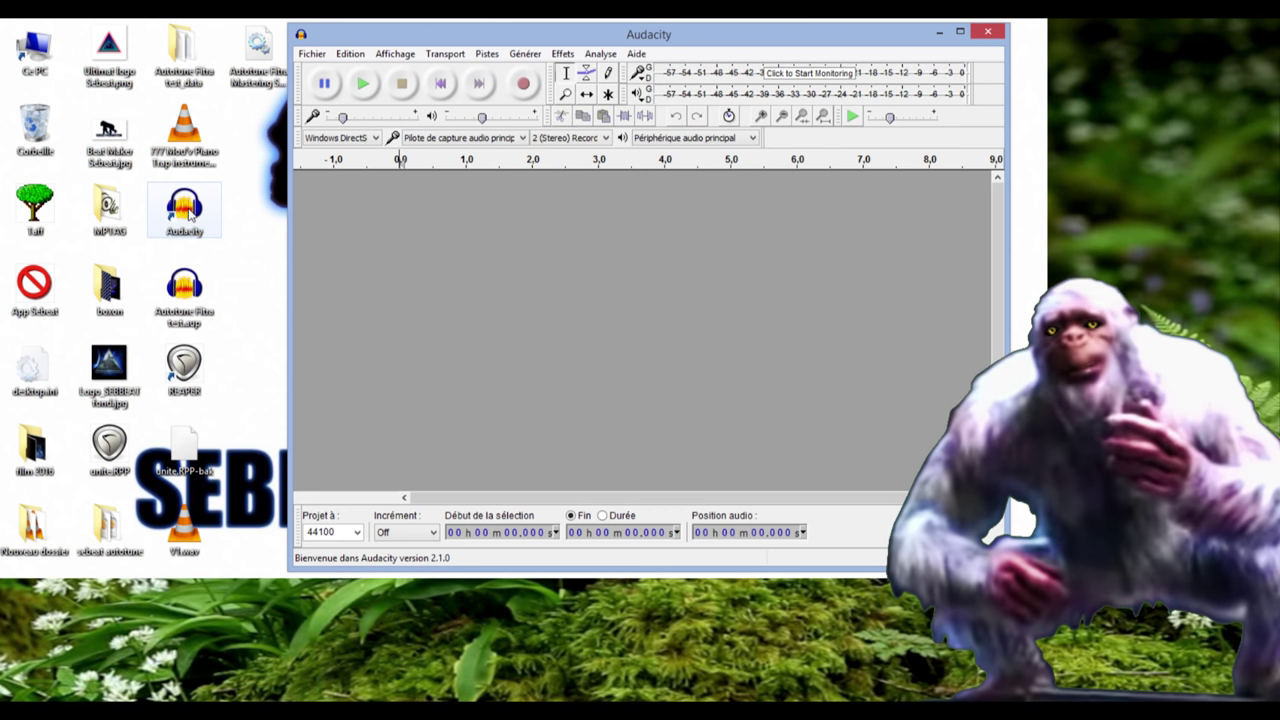
left_click(562, 55)
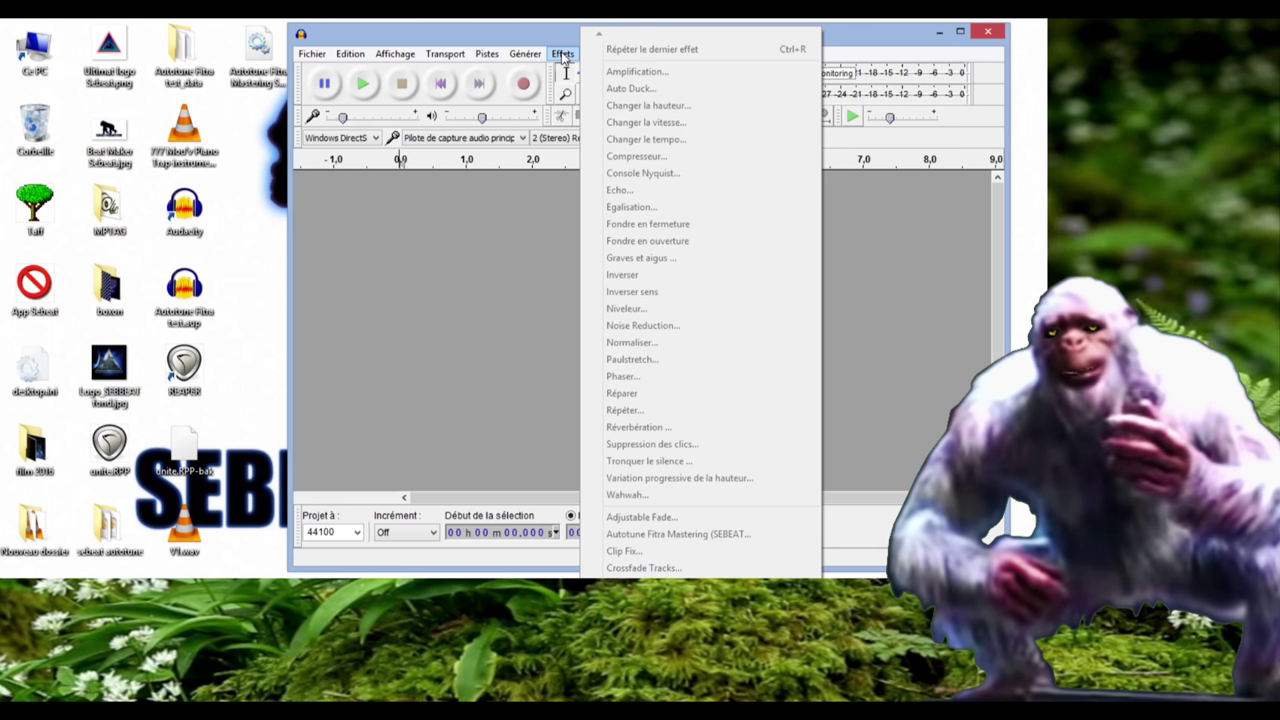
left_click(563, 55)
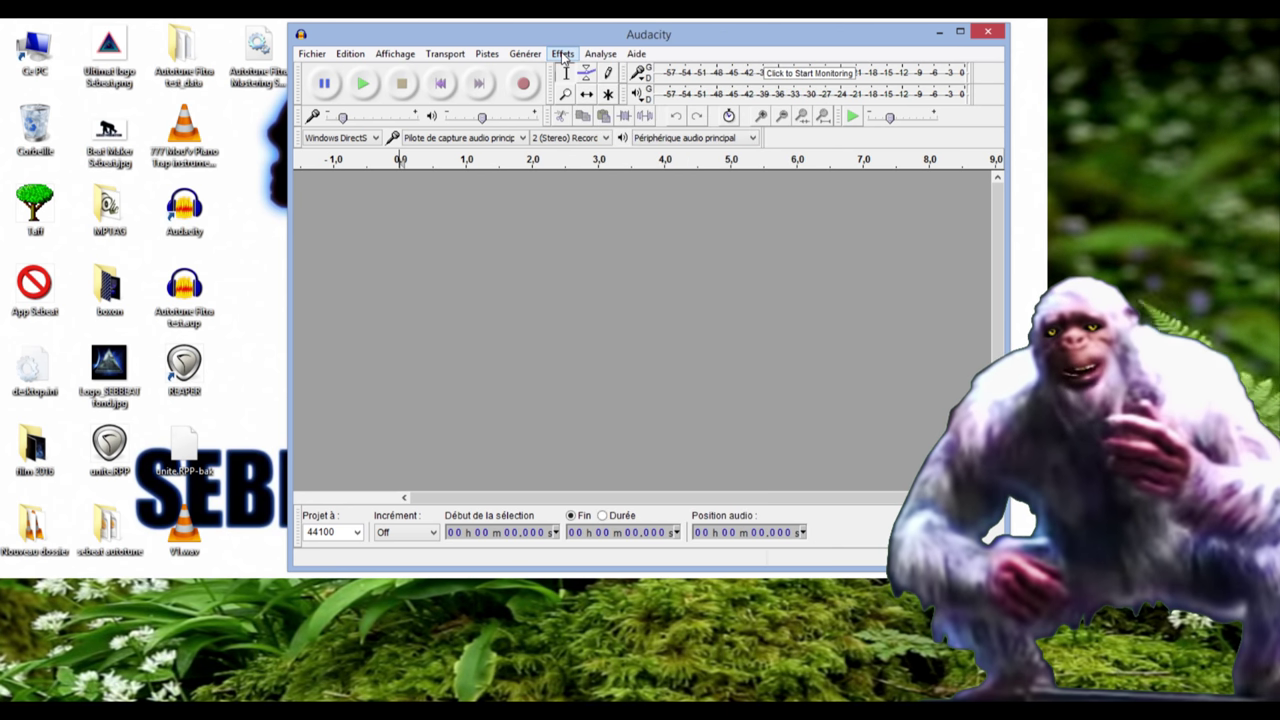
Enable "Rescan plugins next time Audacity is started" in the Effects preferences
left_click(352, 56)
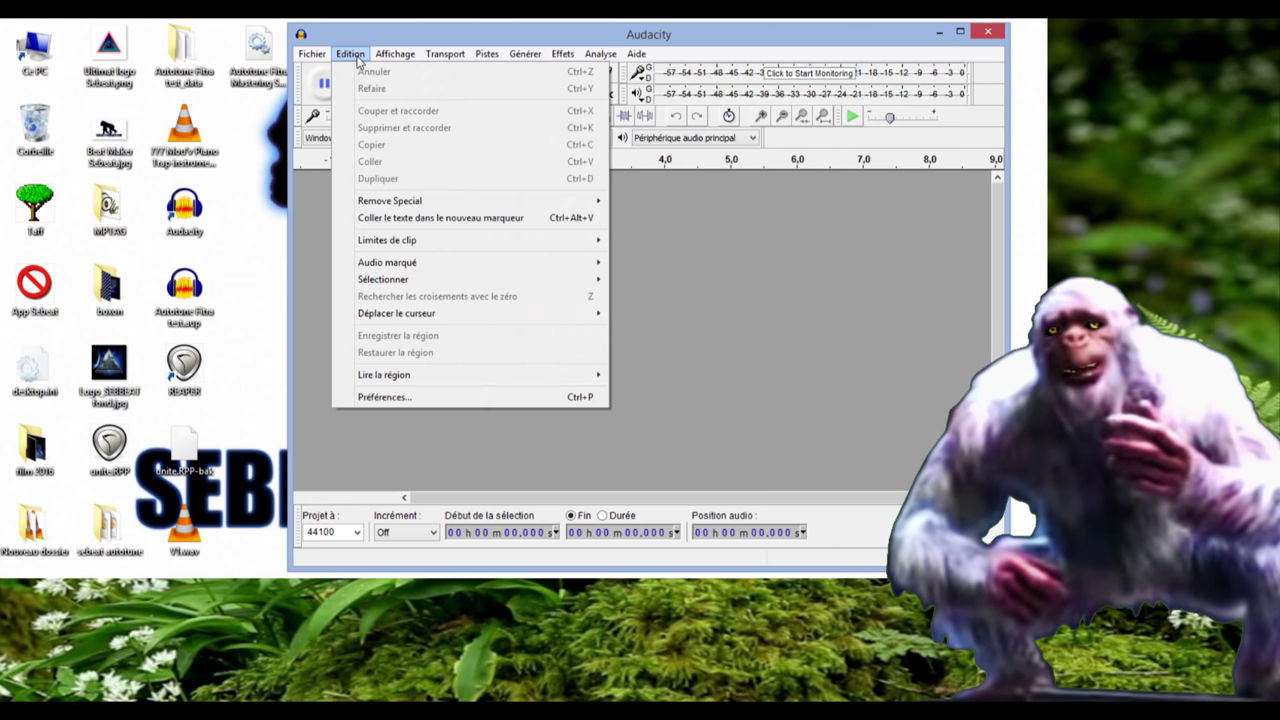
left_click(381, 398)
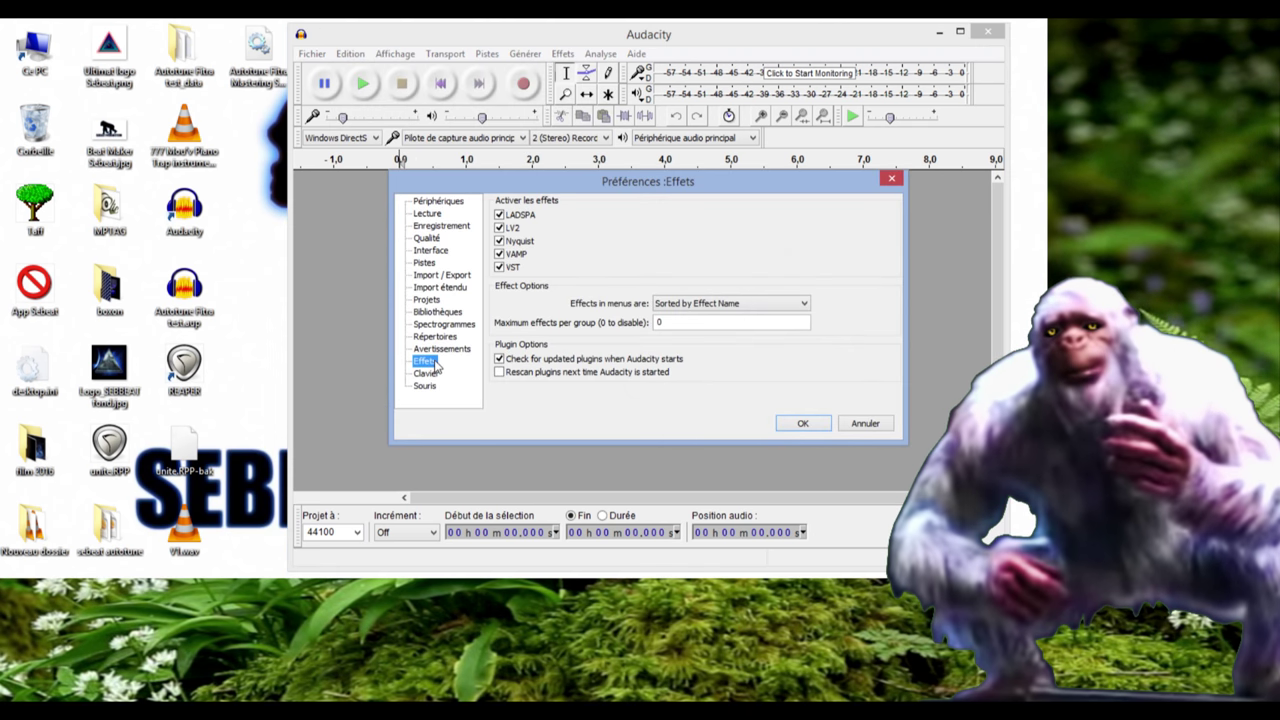
left_click(500, 373)
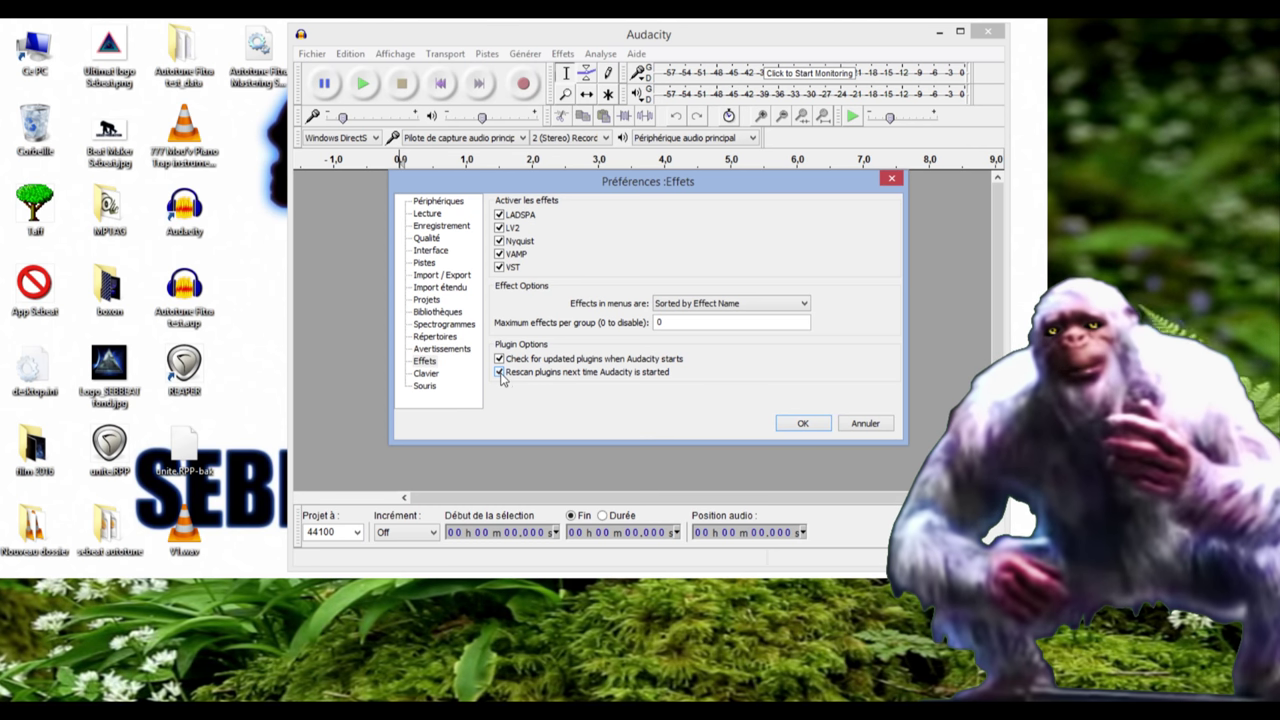
left_click(793, 424)
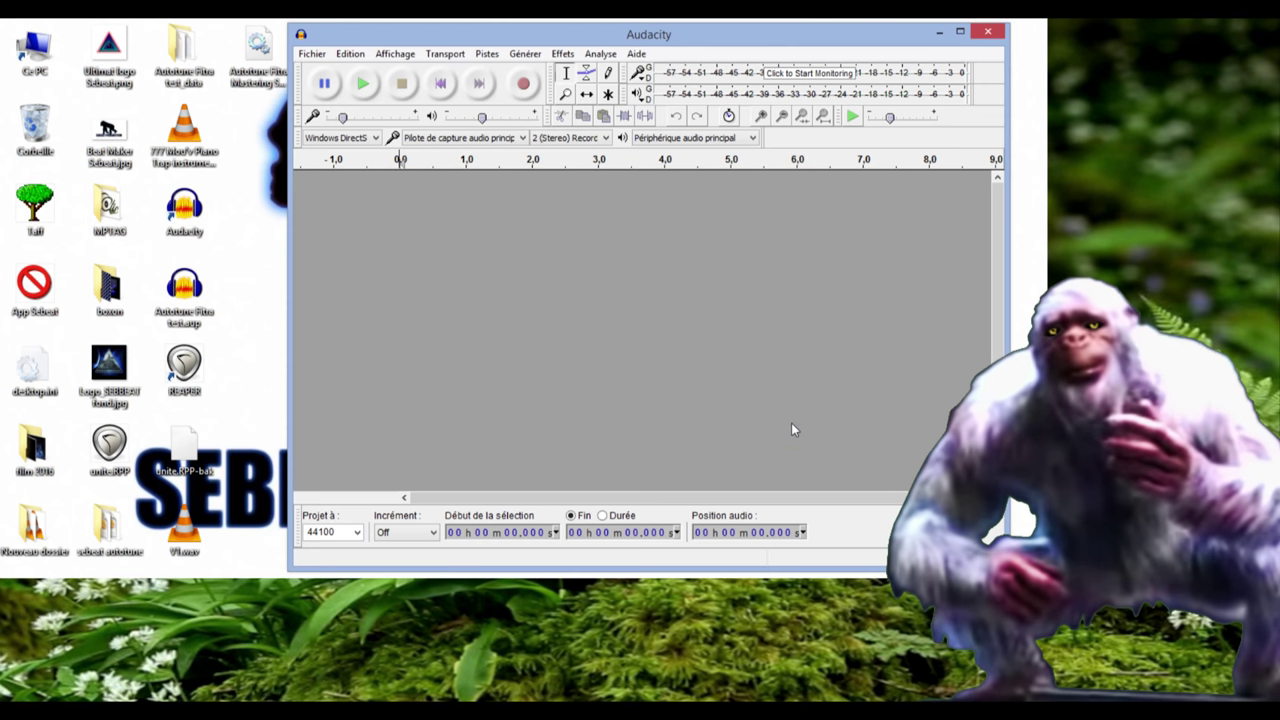
Restart Audacity and register the Autotune Fitra Mastering SEBEAT plug-in
left_click(993, 36)
double_click(190, 208)
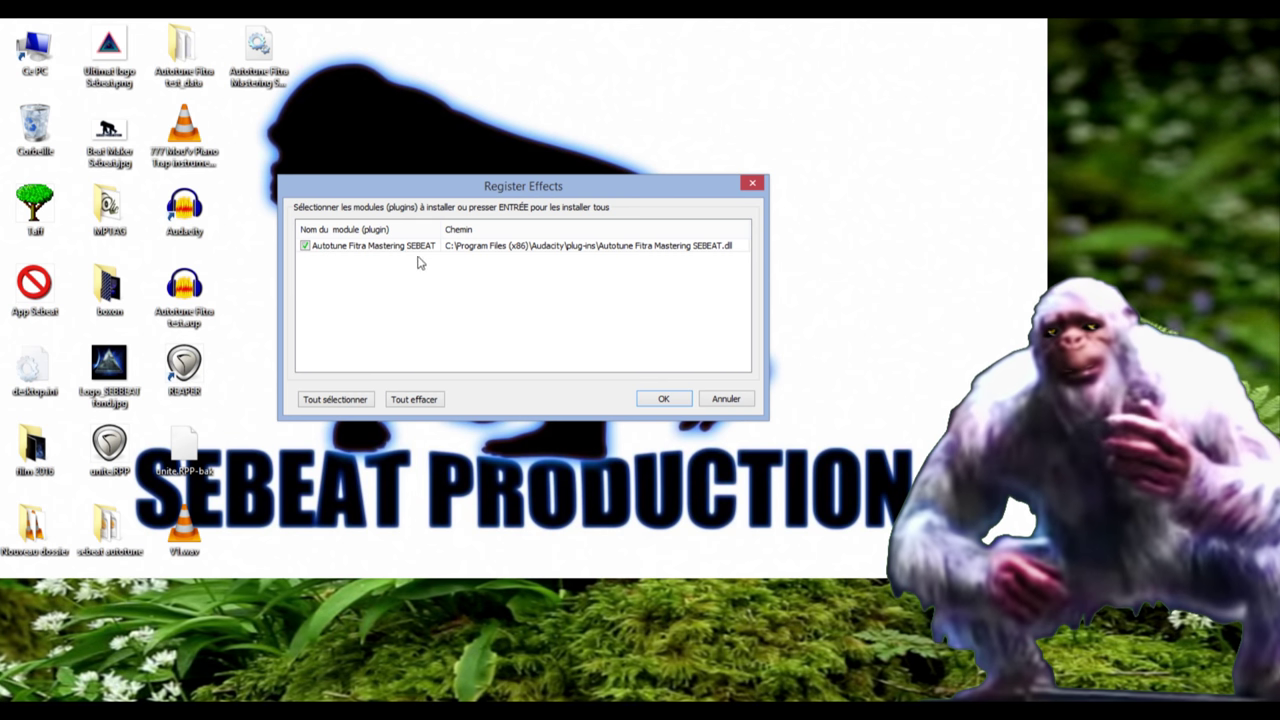
left_click(655, 398)
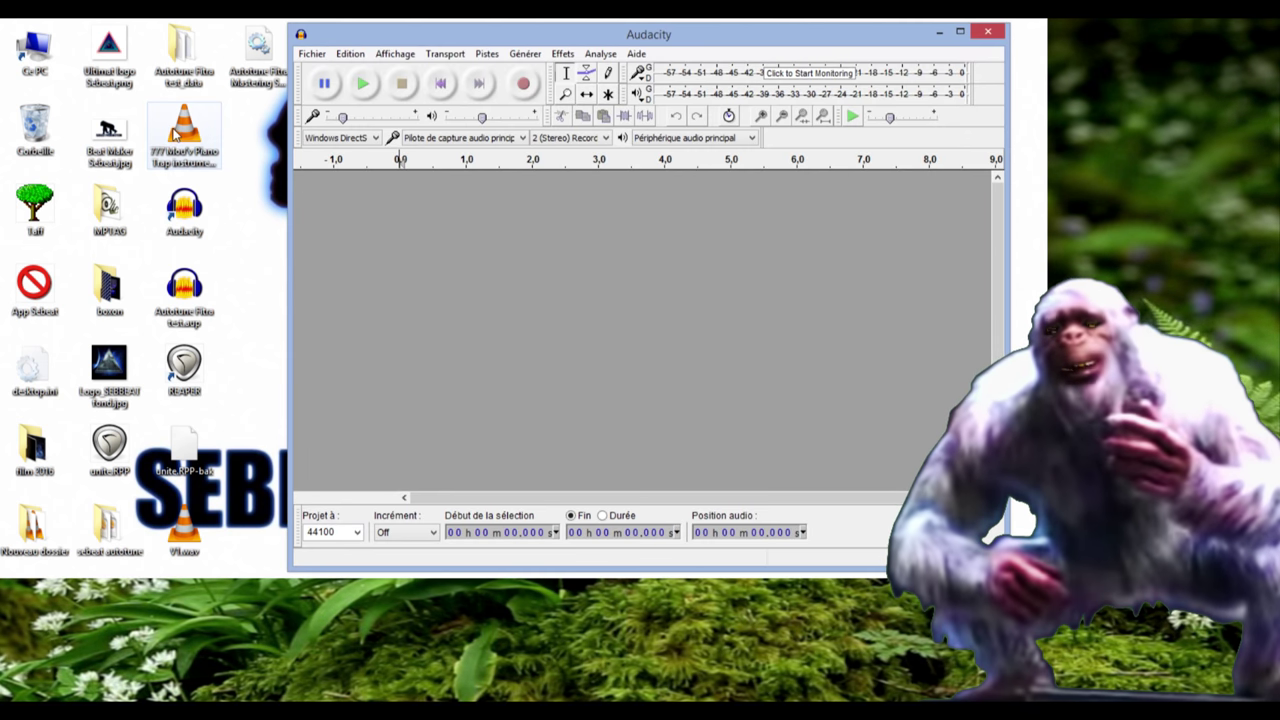
Import V1.wav from the desktop and open the Autotune Fitra Mastering effect for the whole track, with its window moved off the waveform
left_click_drag(184, 520, 347, 239)
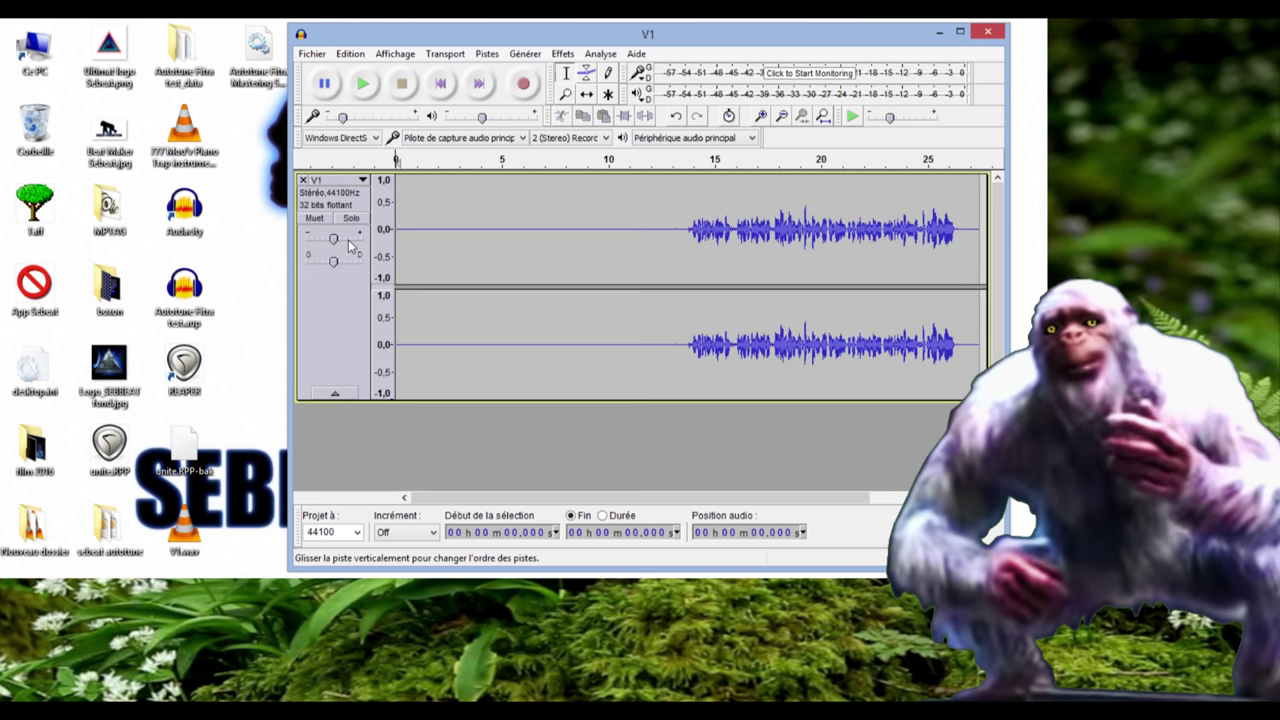
left_click(330, 292)
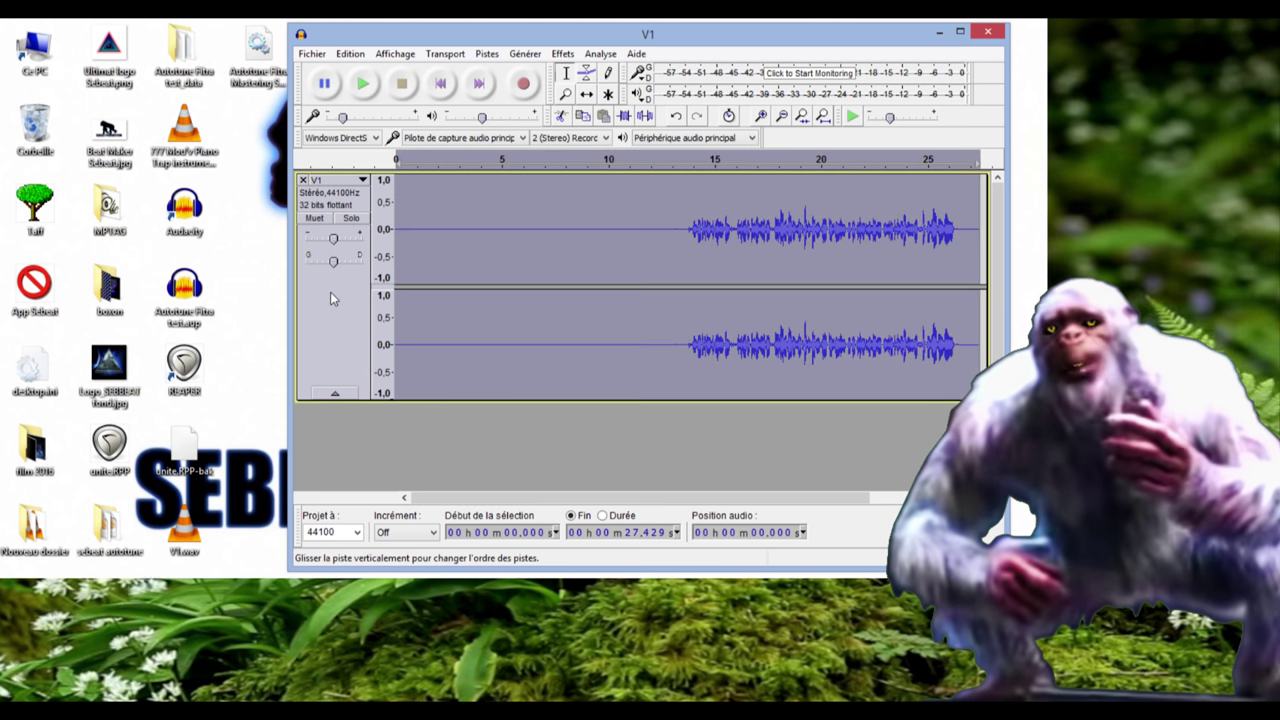
left_click(558, 54)
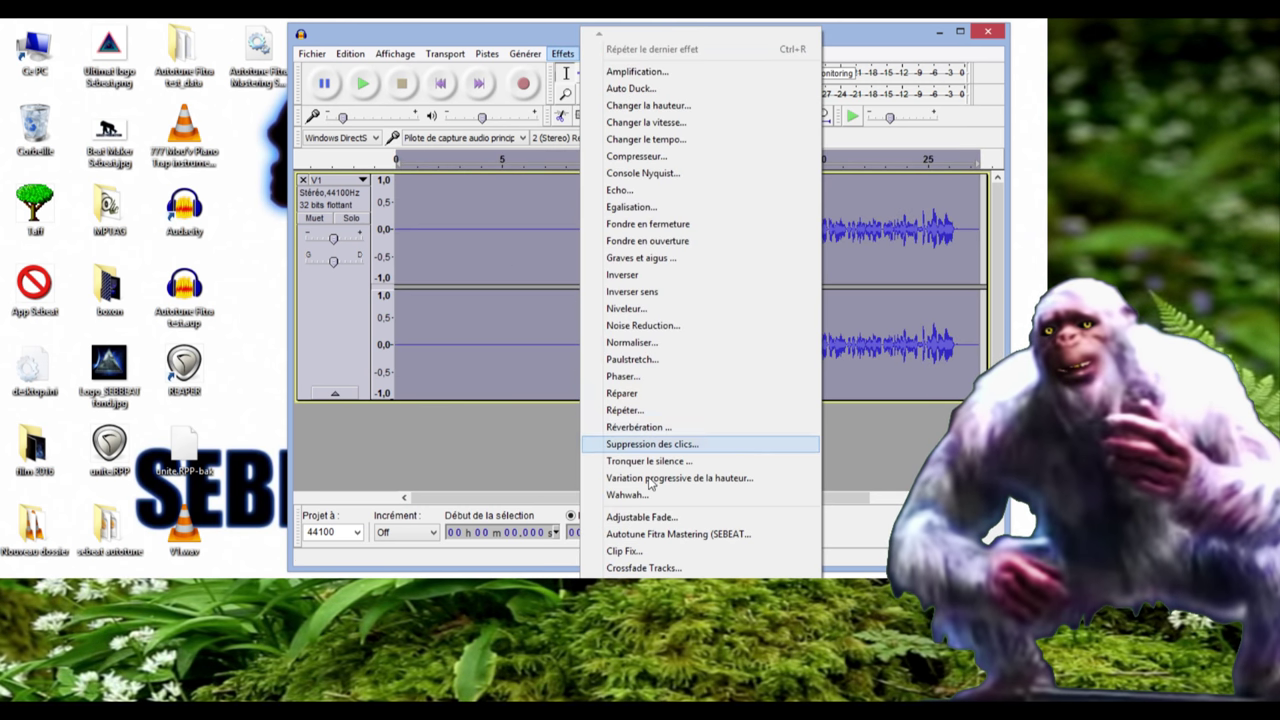
left_click(679, 534)
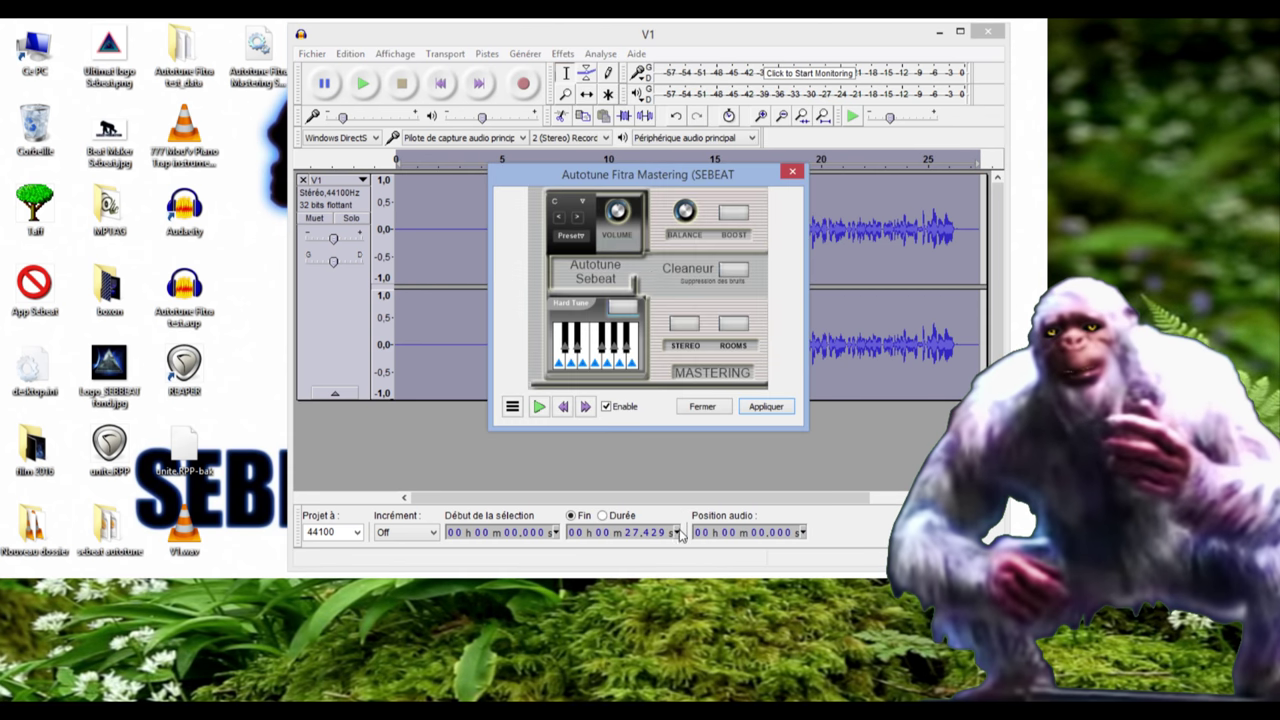
left_click_drag(672, 174, 273, 168)
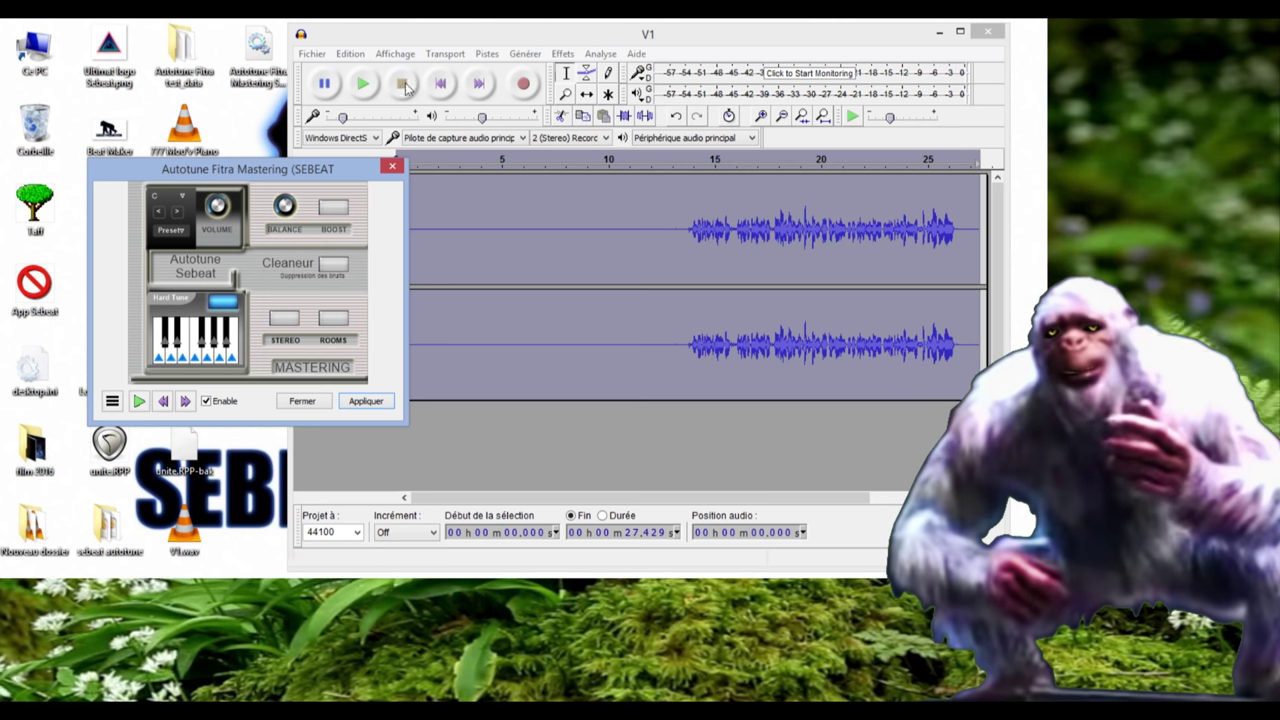
Play the track from just before the vocals begin and toggle Hard Tune to compare the sound
left_click(366, 91)
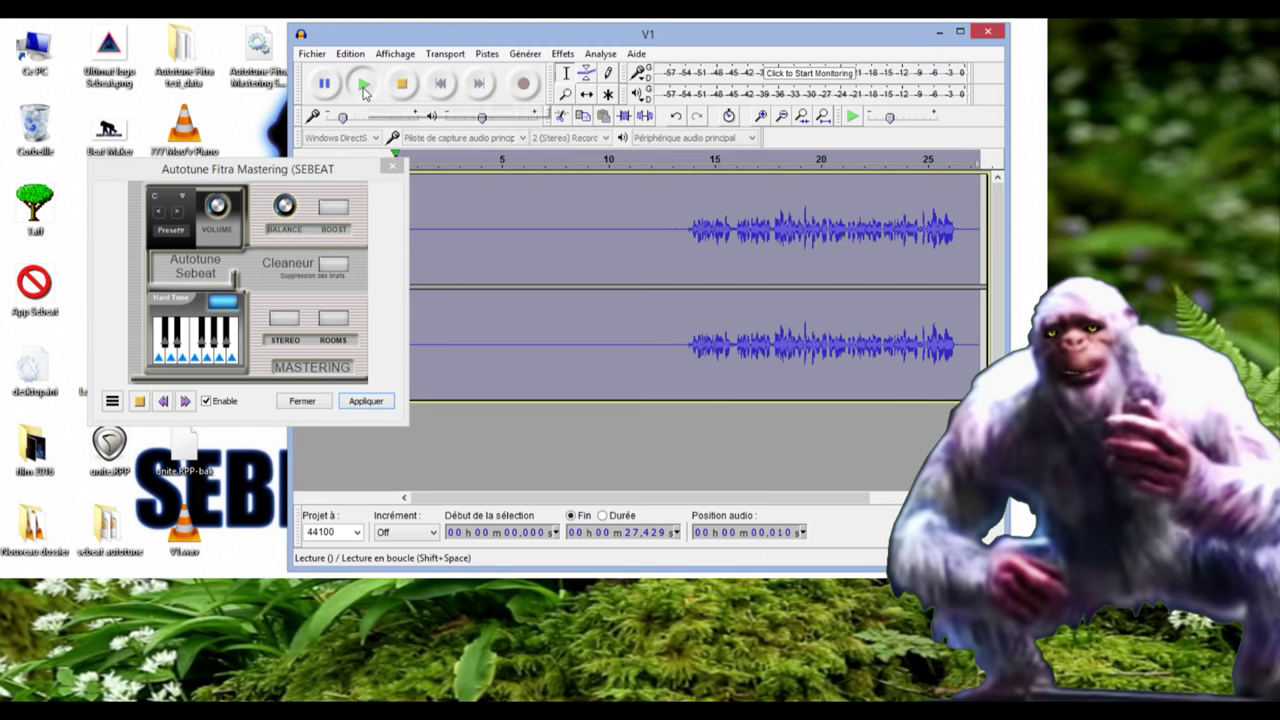
left_click(681, 159)
left_click(681, 159)
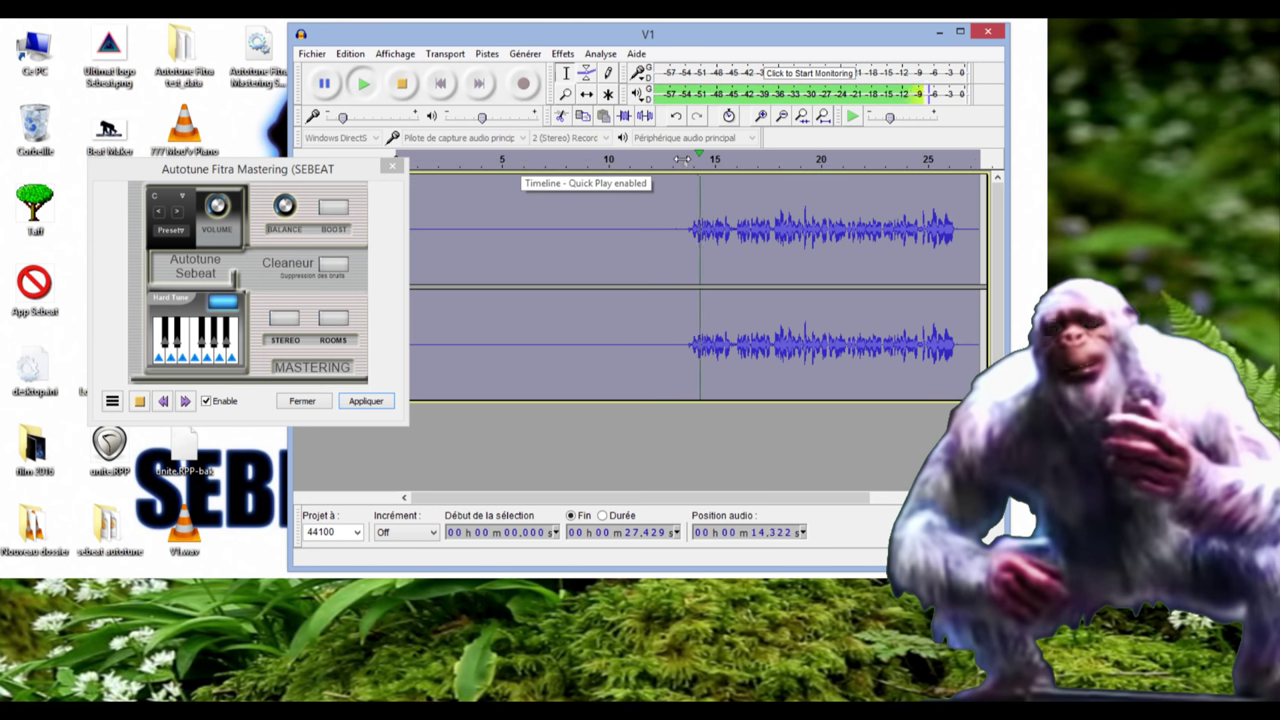
left_click(222, 300)
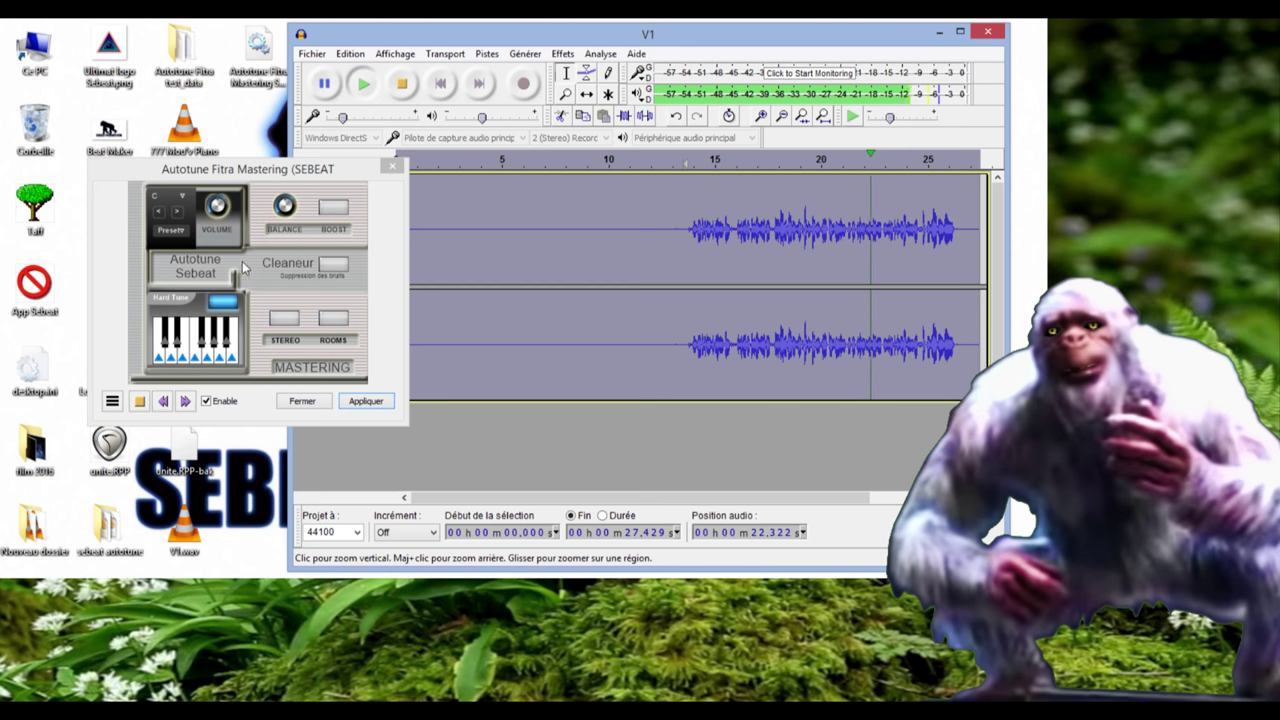
Set the autotune key to F and play the track to hear the correction
left_click(183, 198)
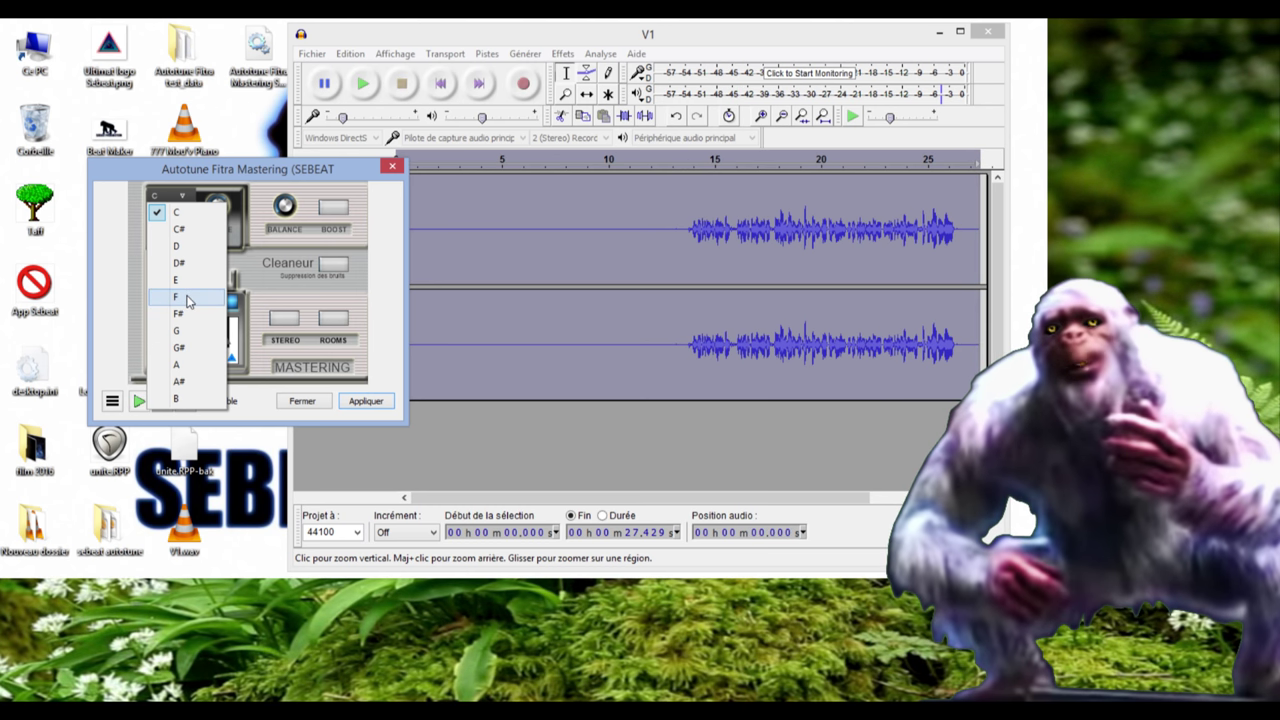
left_click(186, 297)
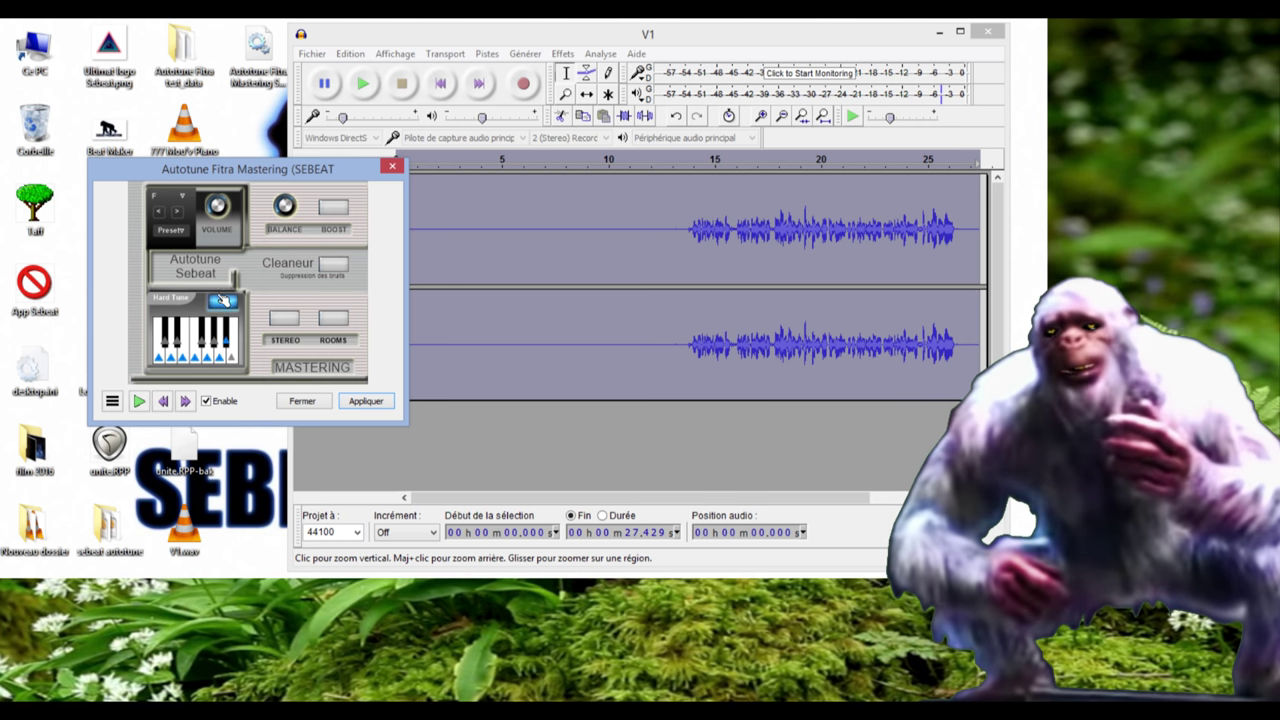
left_click(368, 87)
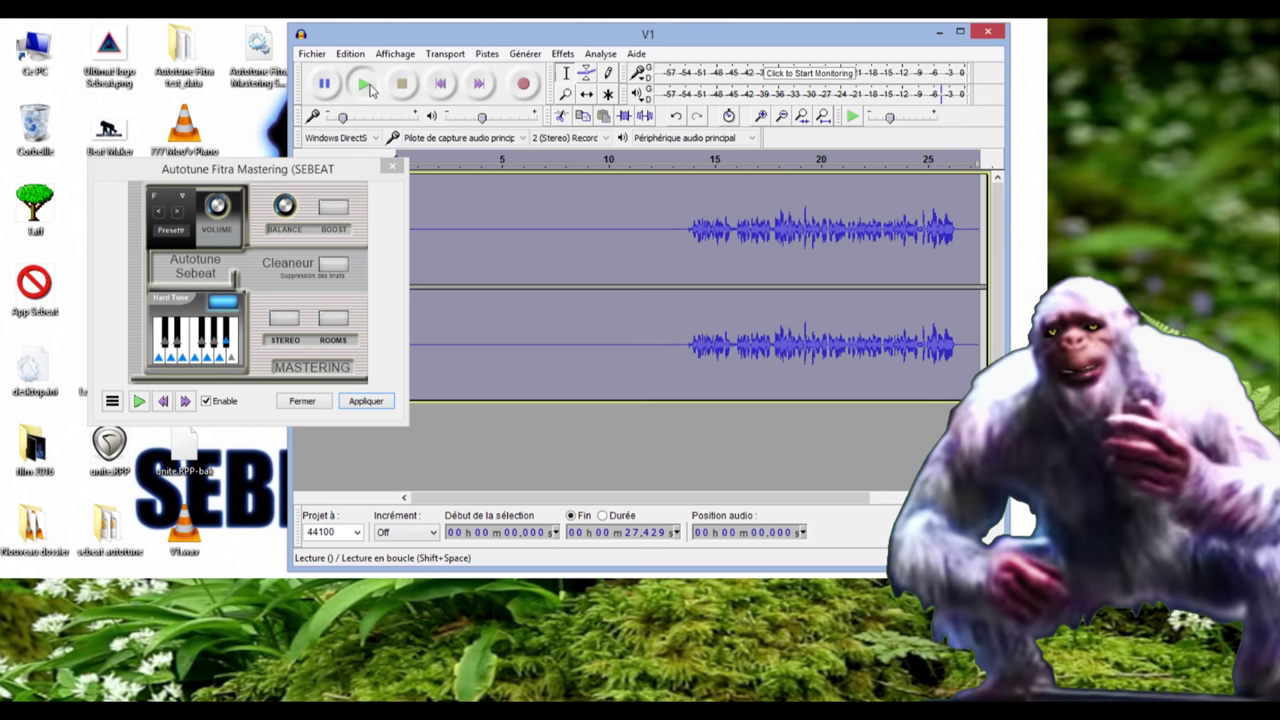
Change the active notes on the autotune keyboard with Hard Tune on, and play the track from just before the vocals to hear the correction
left_click(680, 159)
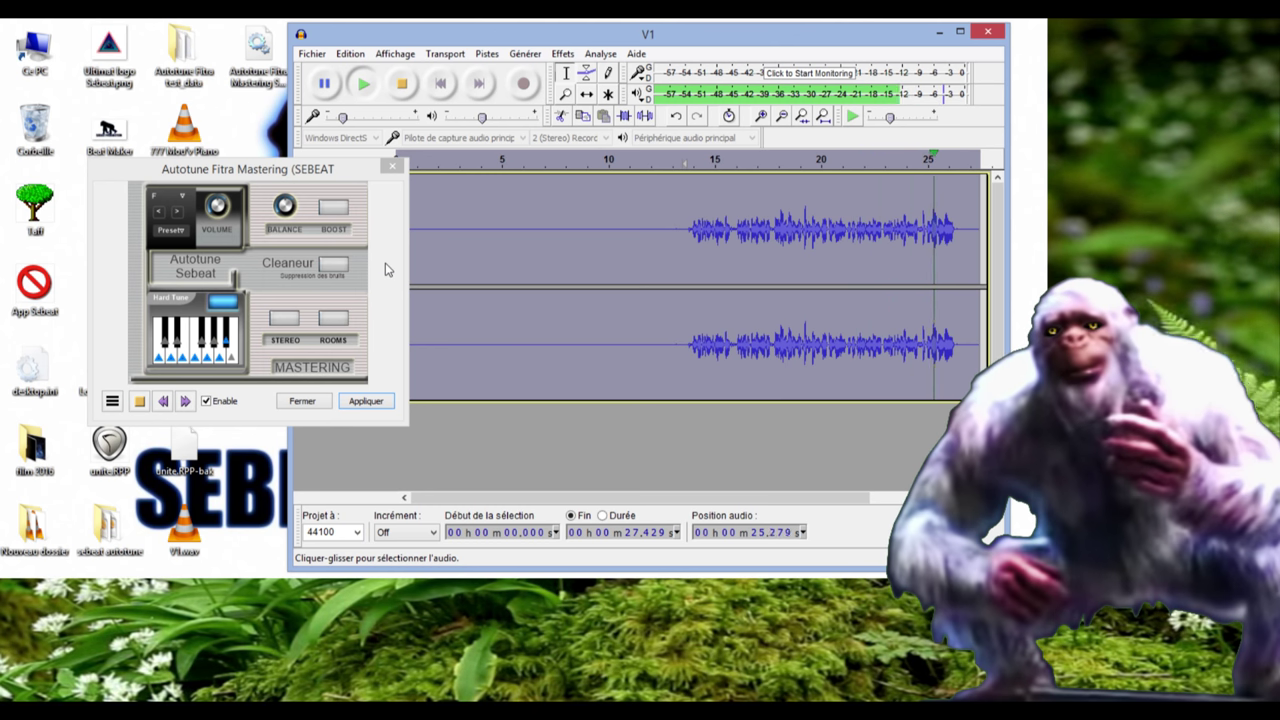
left_click(183, 342)
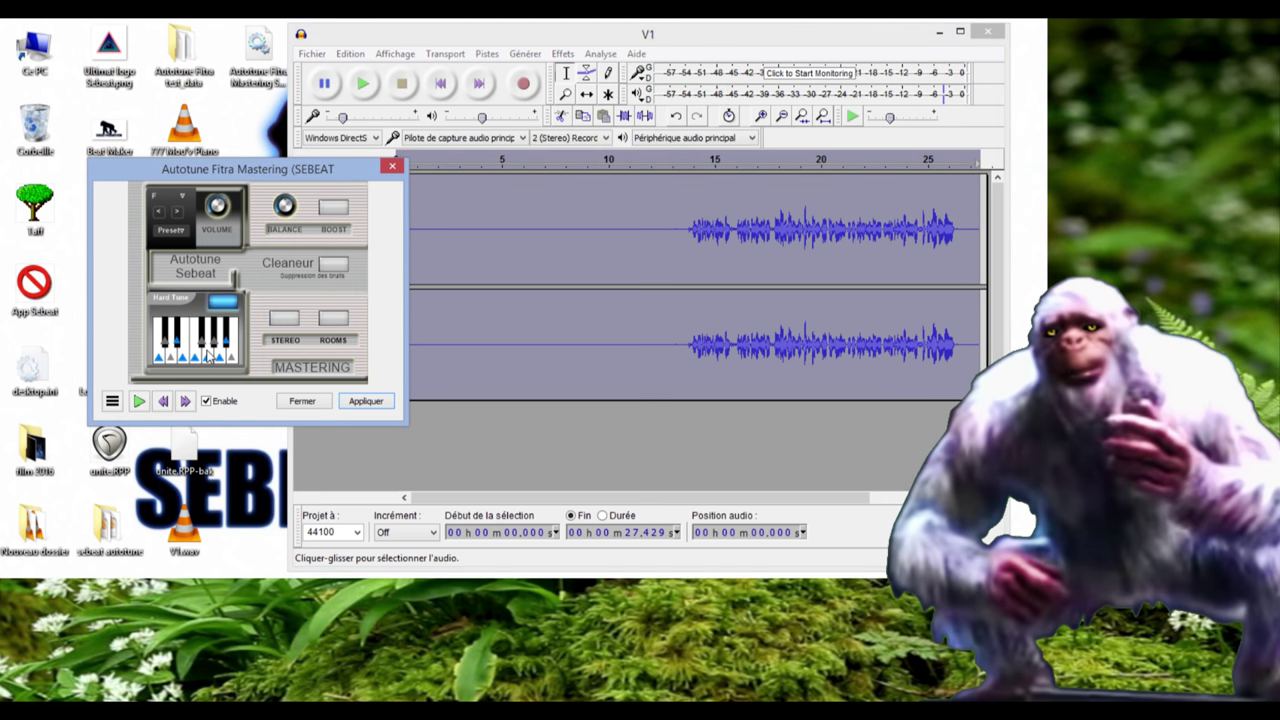
left_click(688, 200)
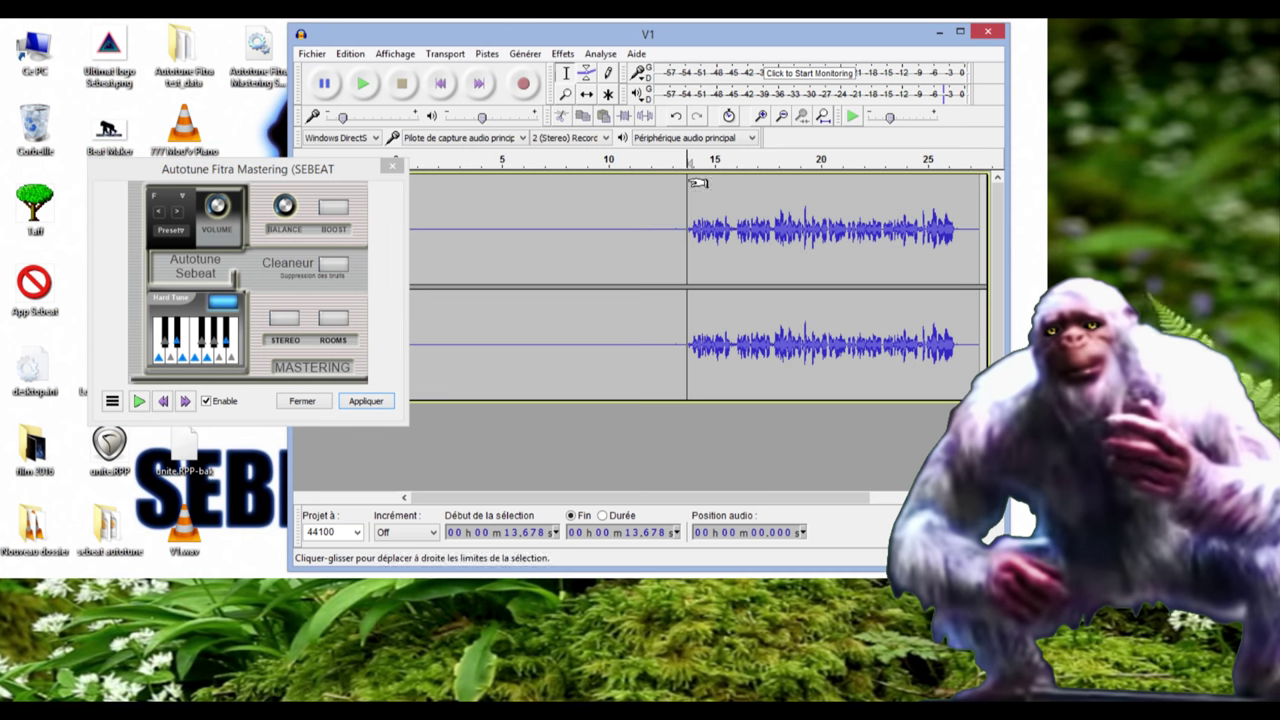
left_click(370, 85)
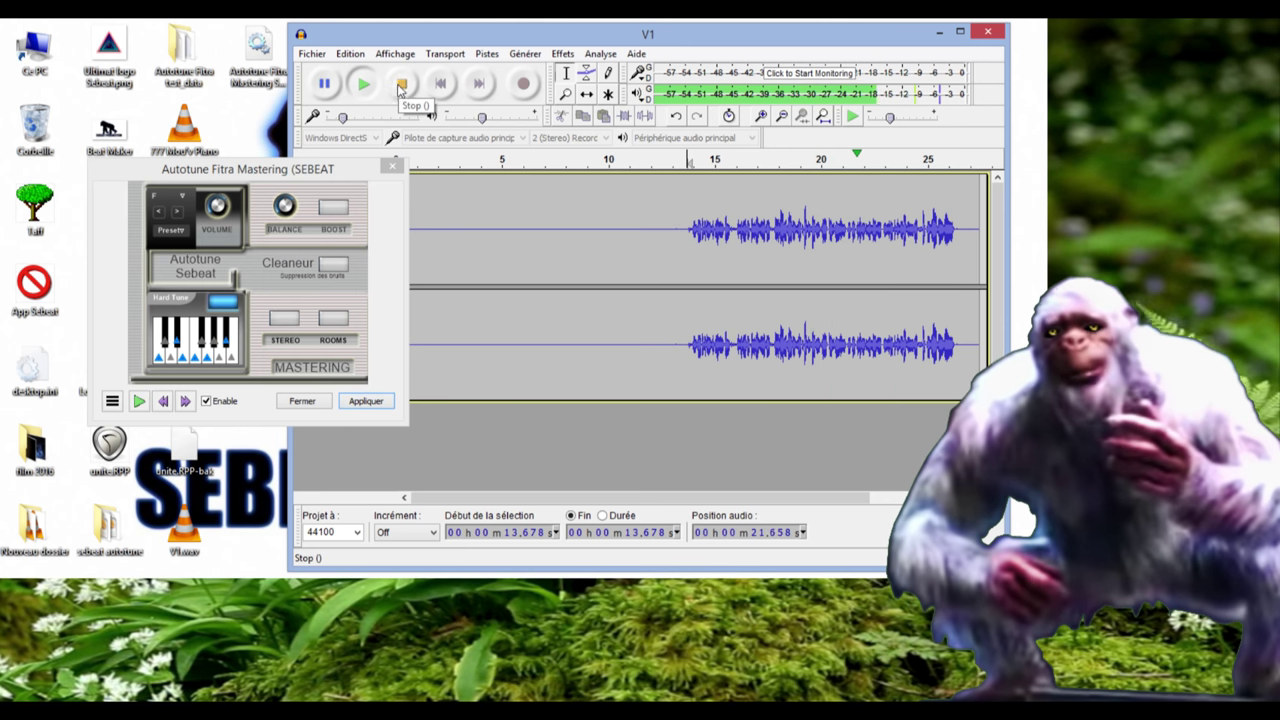
left_click(401, 86)
Select the whole V1 track and apply the Autotune Fitra Mastering effect to it, with the effect window moved off the track header
left_click(366, 401)
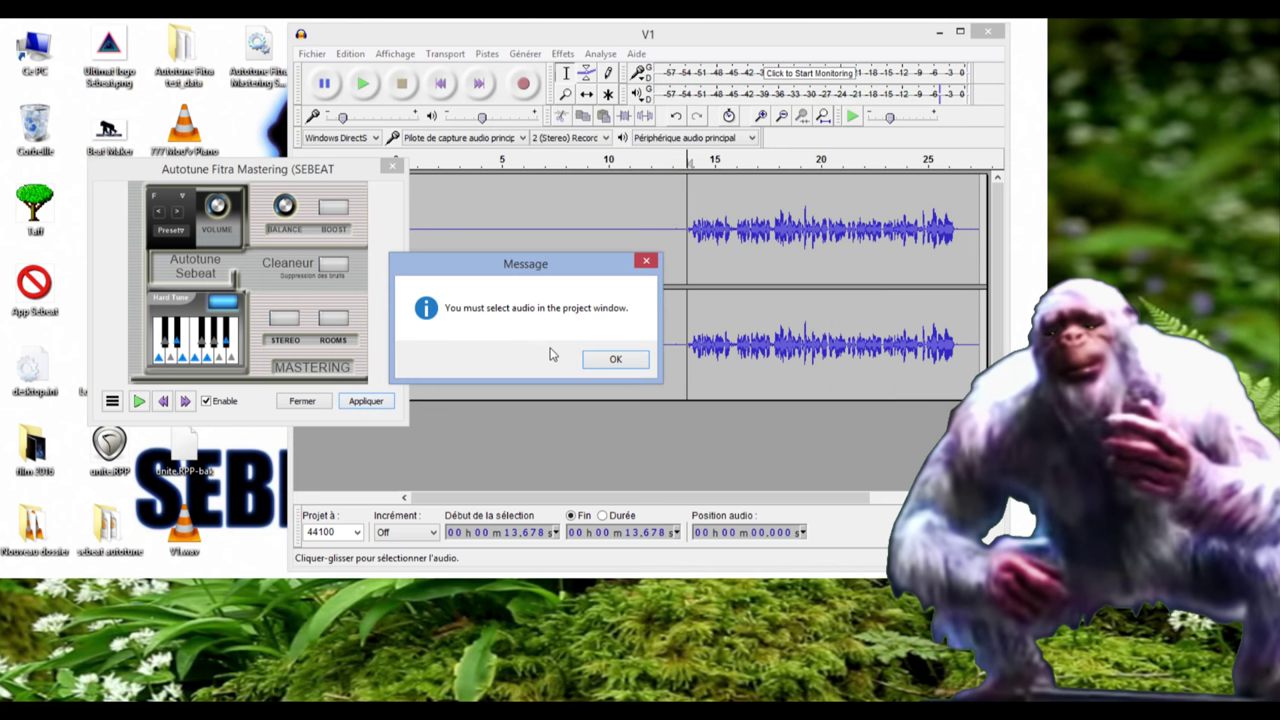
left_click(612, 360)
left_click_drag(274, 172, 212, 168)
left_click(353, 312)
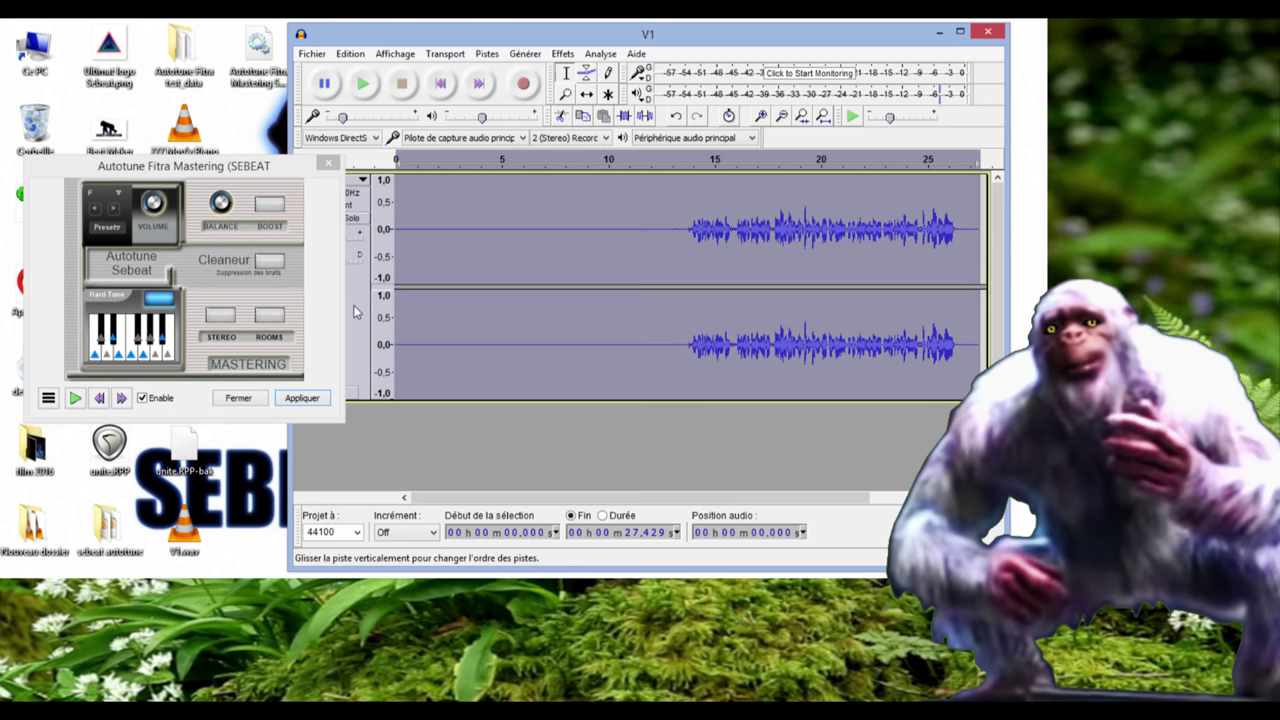
left_click(316, 397)
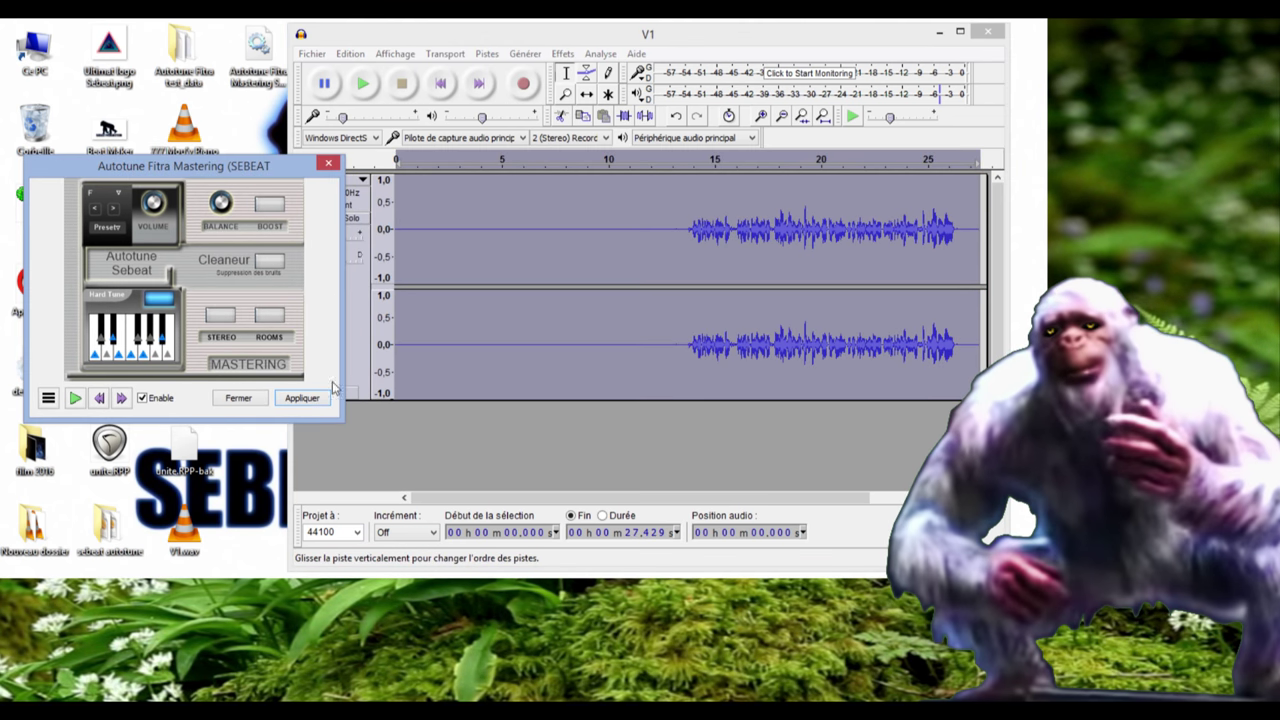
Play the processed track from just before the vocals to hear the applied autotune, and stop playback at the end
left_click(372, 92)
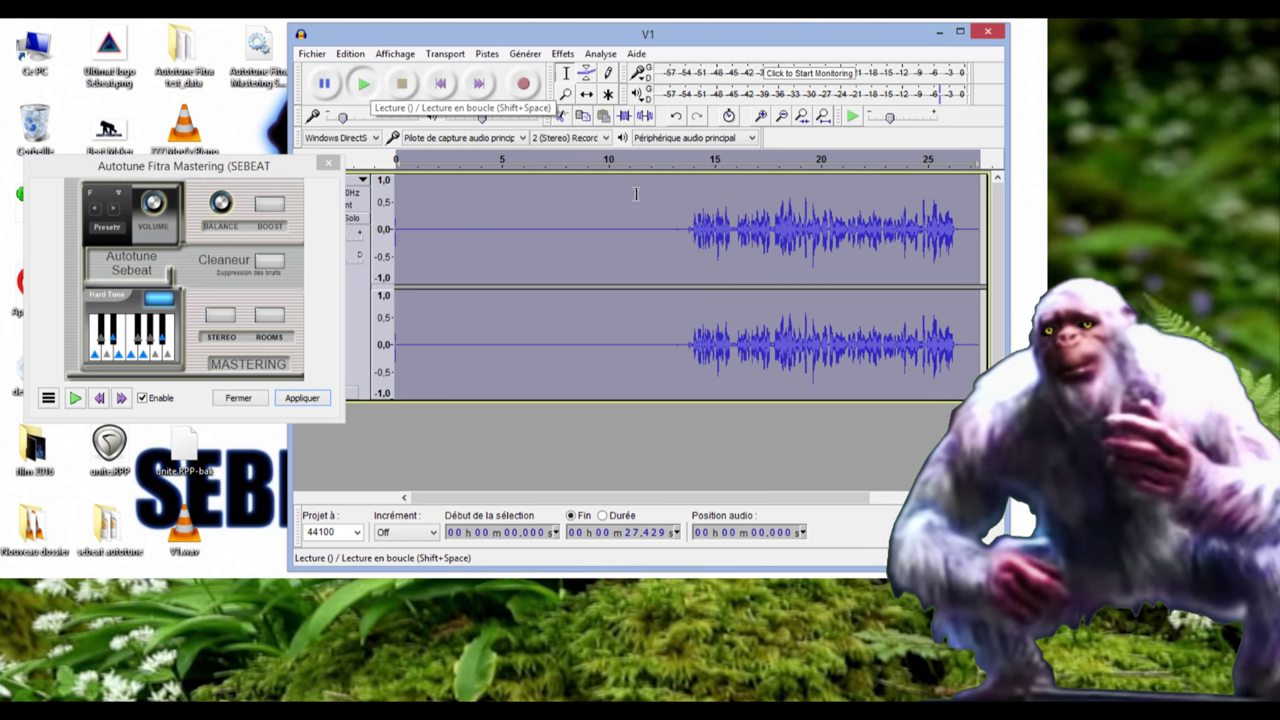
left_click(679, 230)
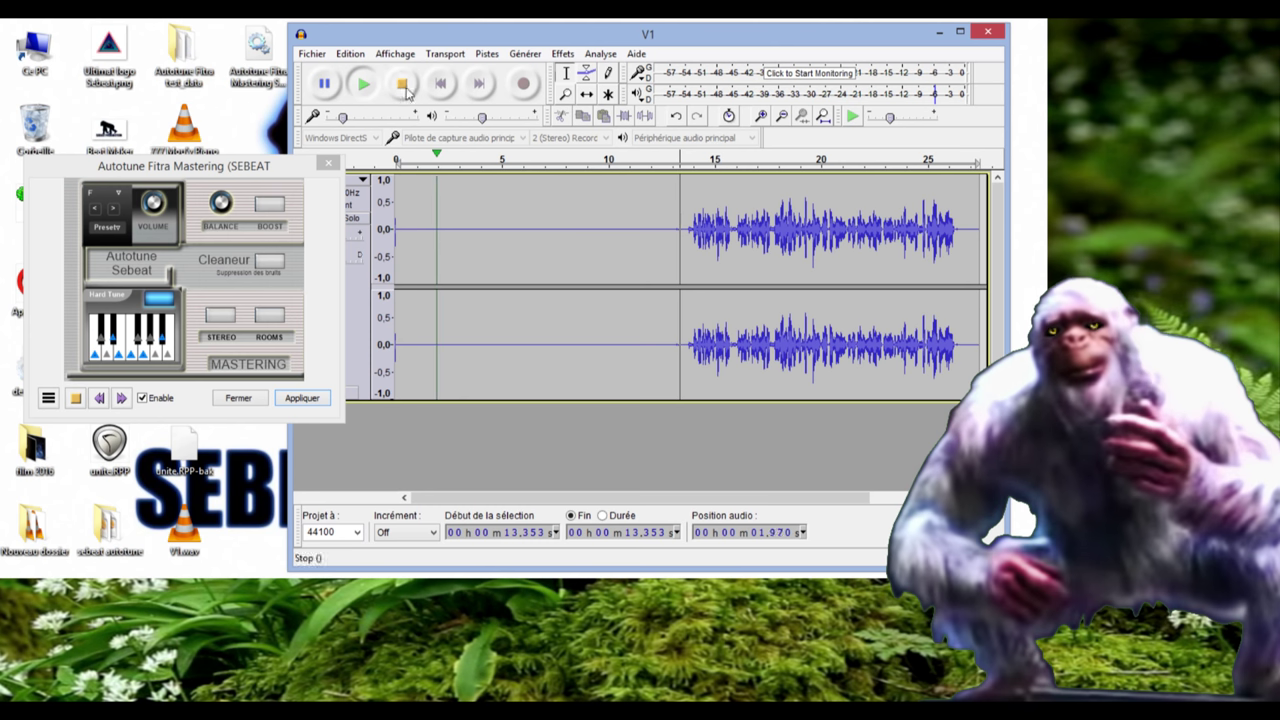
left_click(368, 85)
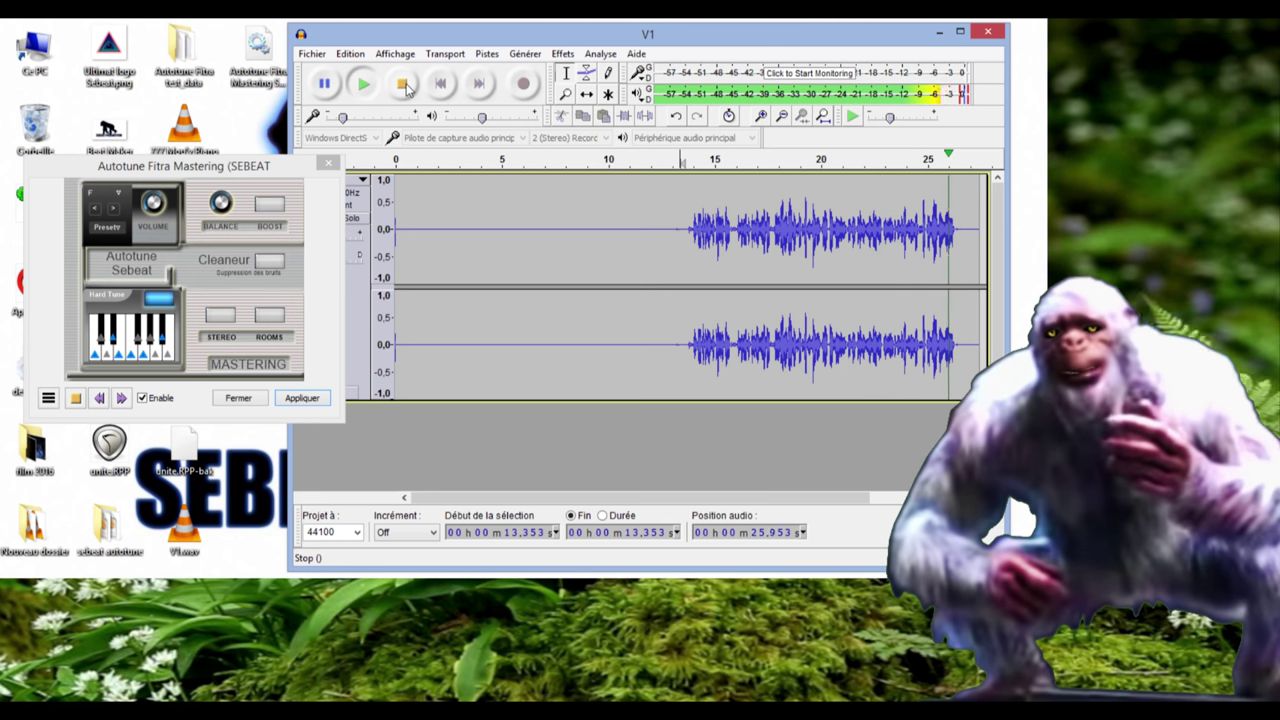
left_click(403, 86)
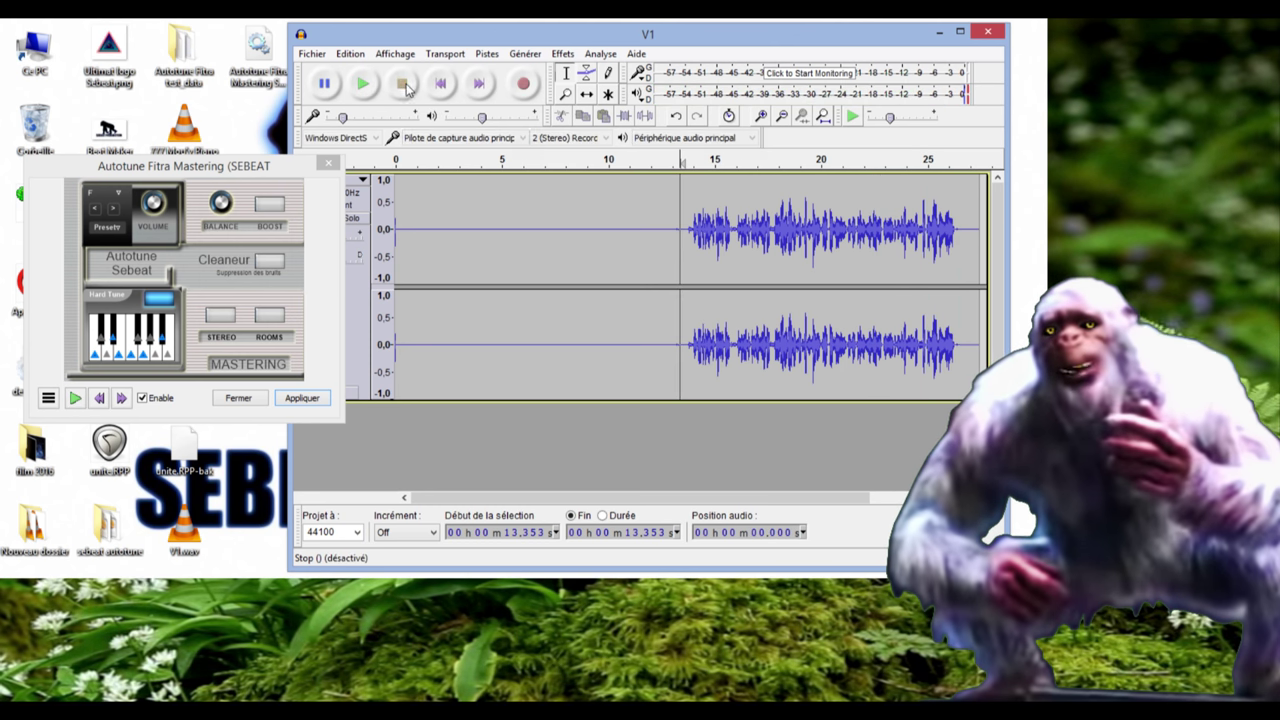
Close the effect window and quit Audacity without saving the changes
left_click(328, 162)
left_click(987, 34)
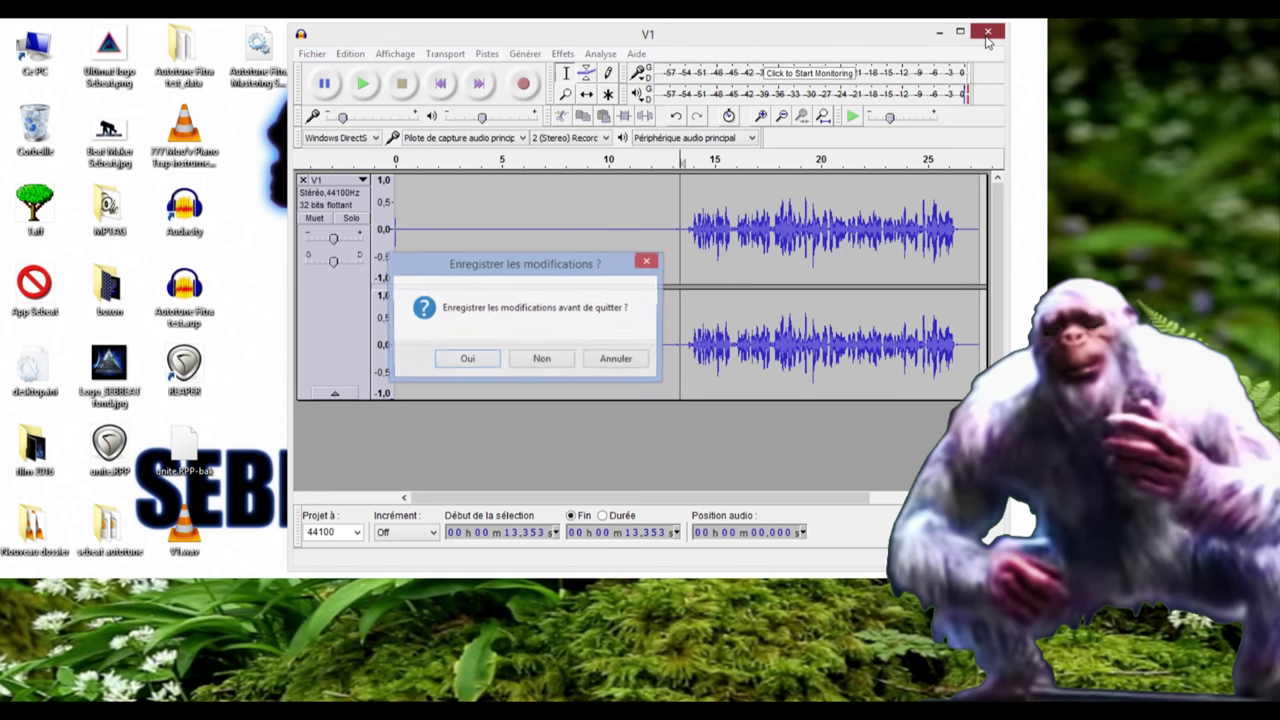
left_click(546, 359)
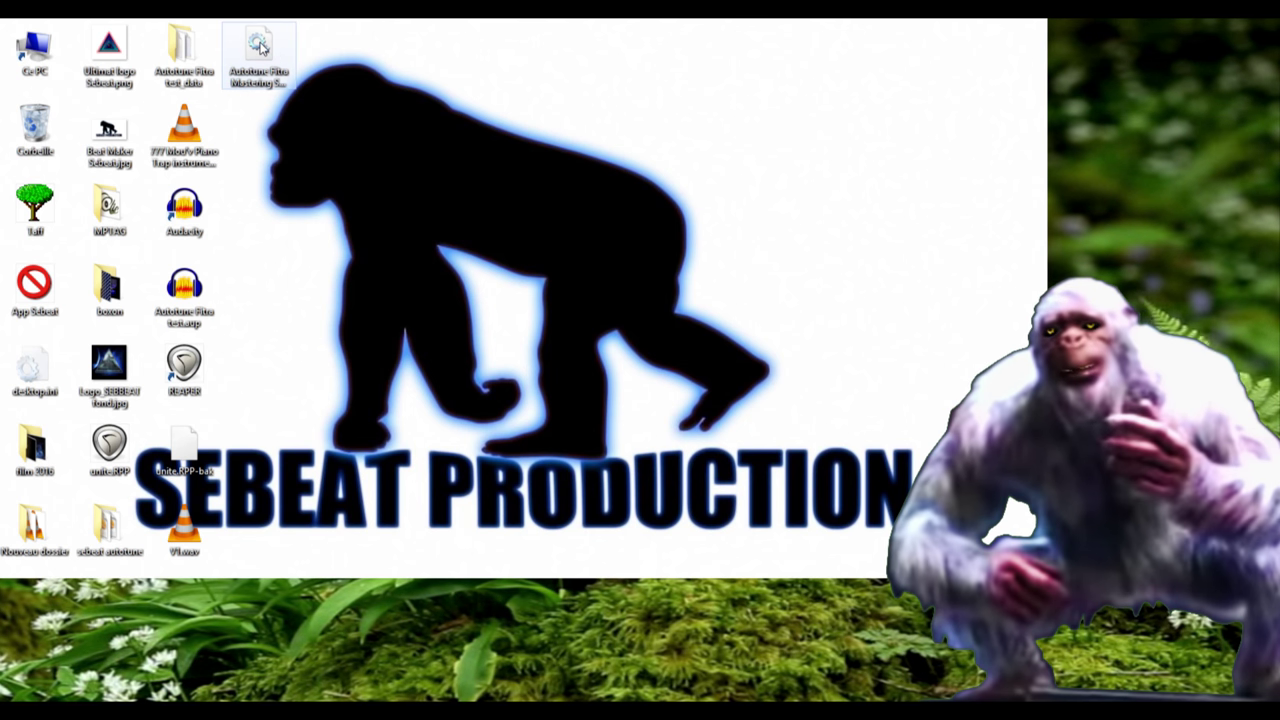
Copy Autotune Fitra Mastering SEBEAT.dll from the desktop and open the Steinberg folder in C:\Program Files (x86)
right_click(259, 44)
left_click(306, 190)
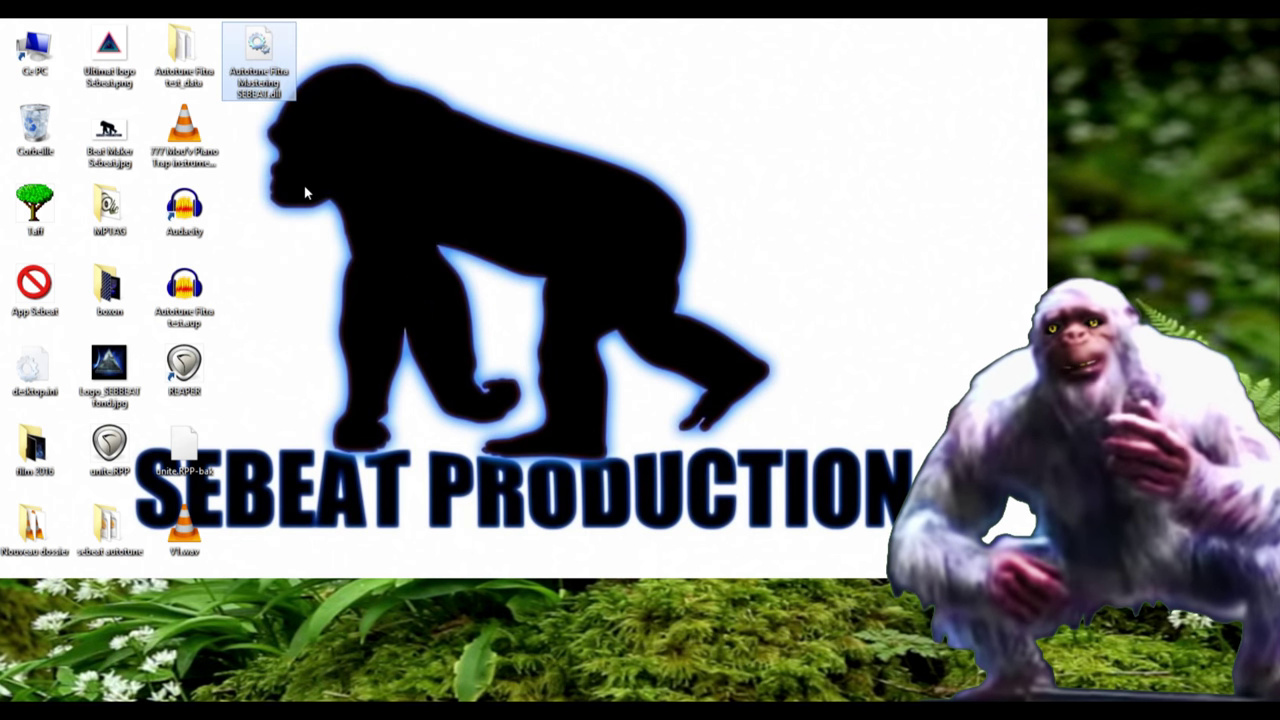
left_click(35, 45)
double_click(35, 45)
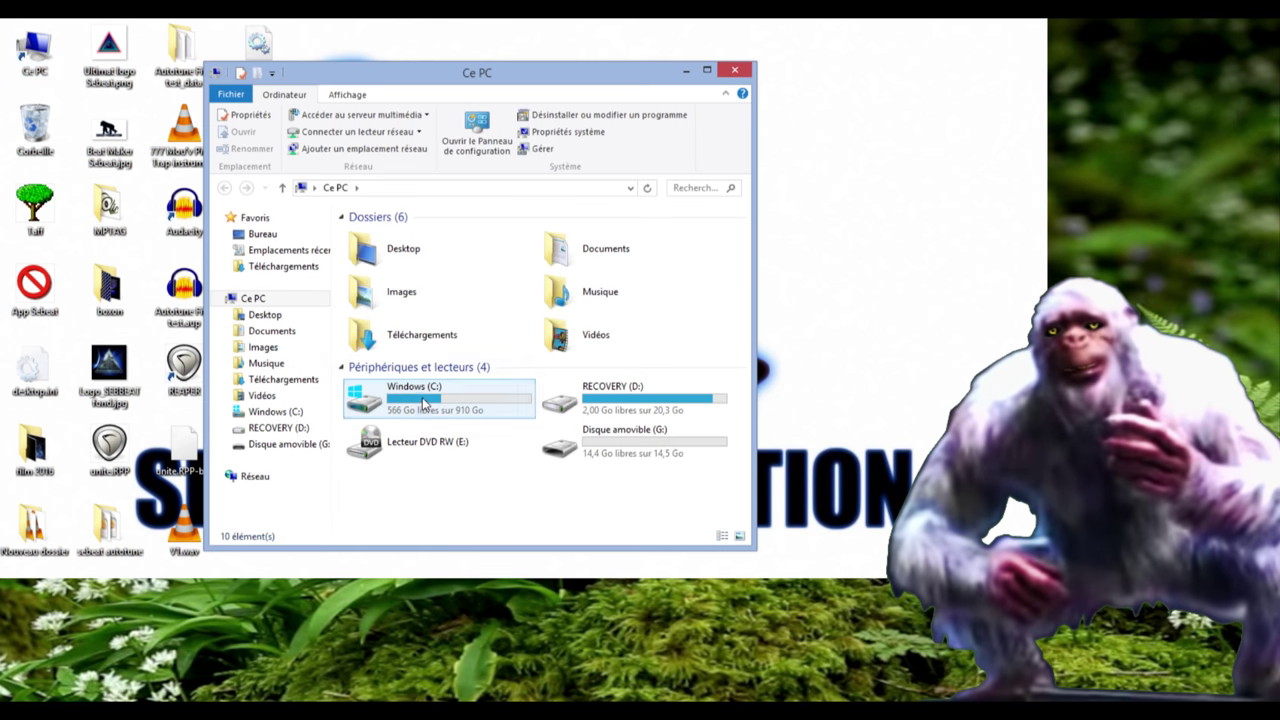
double_click(423, 403)
left_click(433, 446)
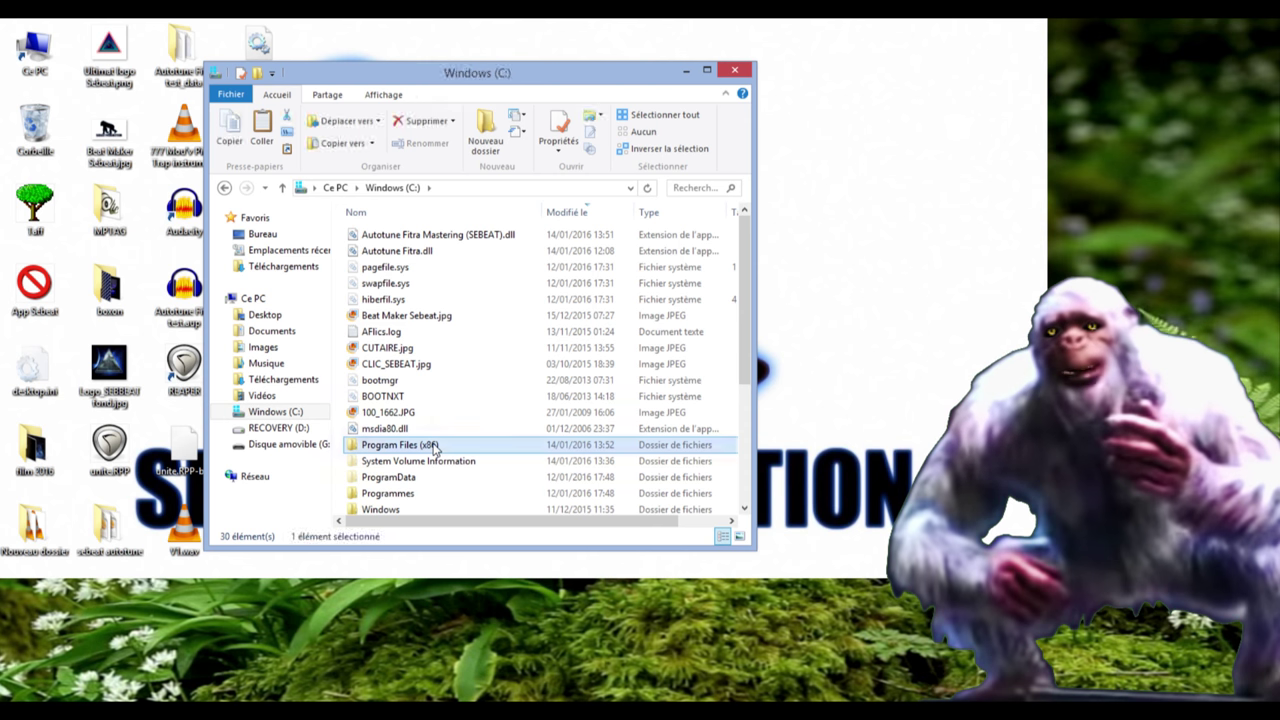
double_click(433, 446)
double_click(397, 492)
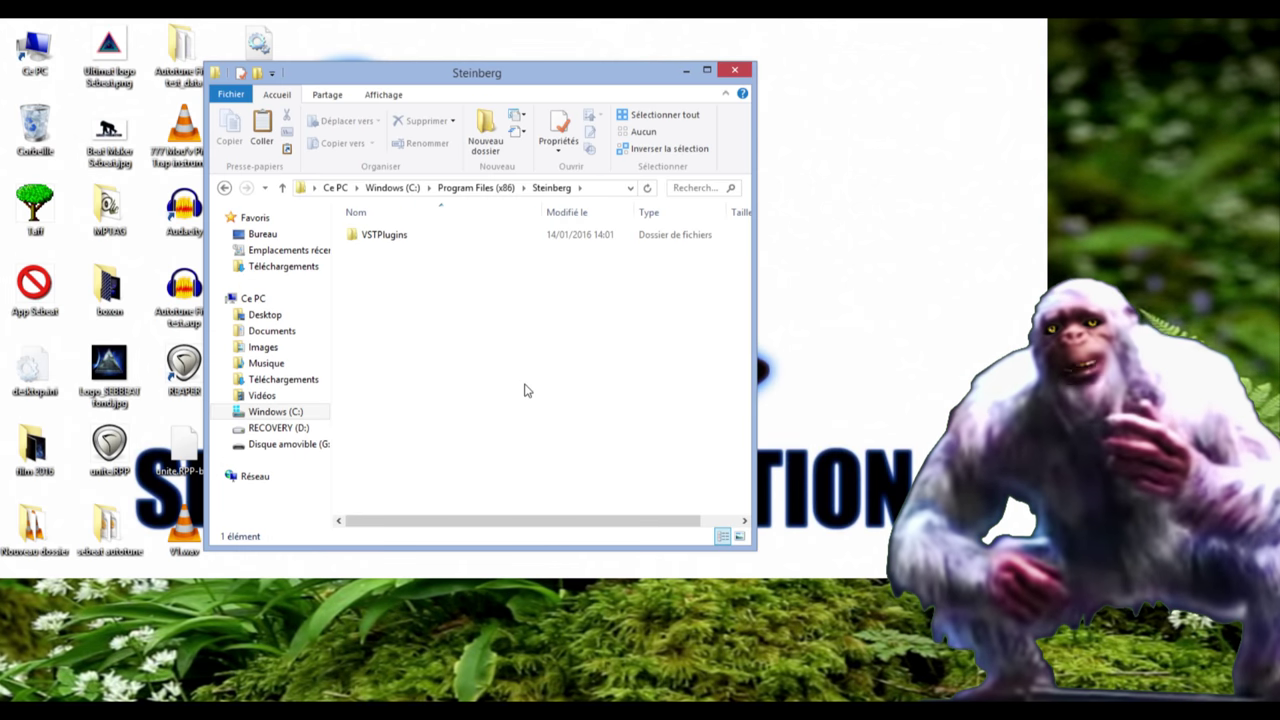
Paste the plug-in DLL into the Steinberg folder beside VSTPlugins, granting administrator permission, and close the folder window
right_click(405, 317)
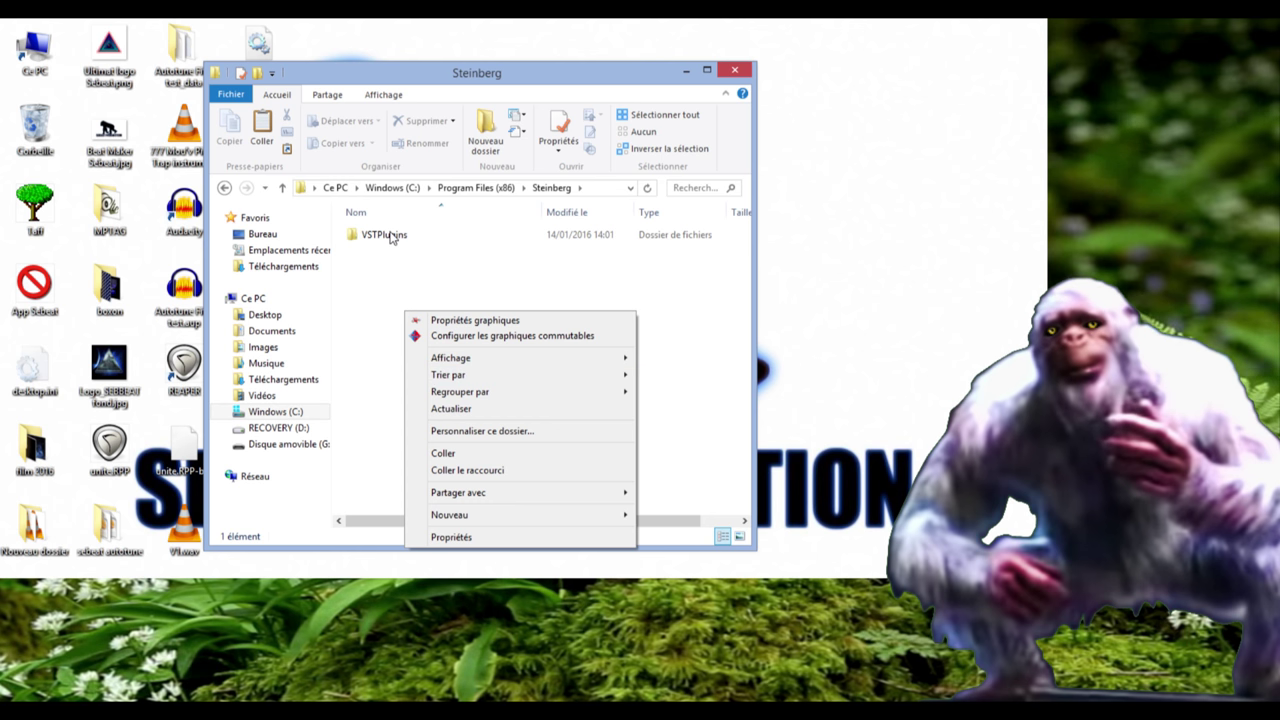
left_click(394, 236)
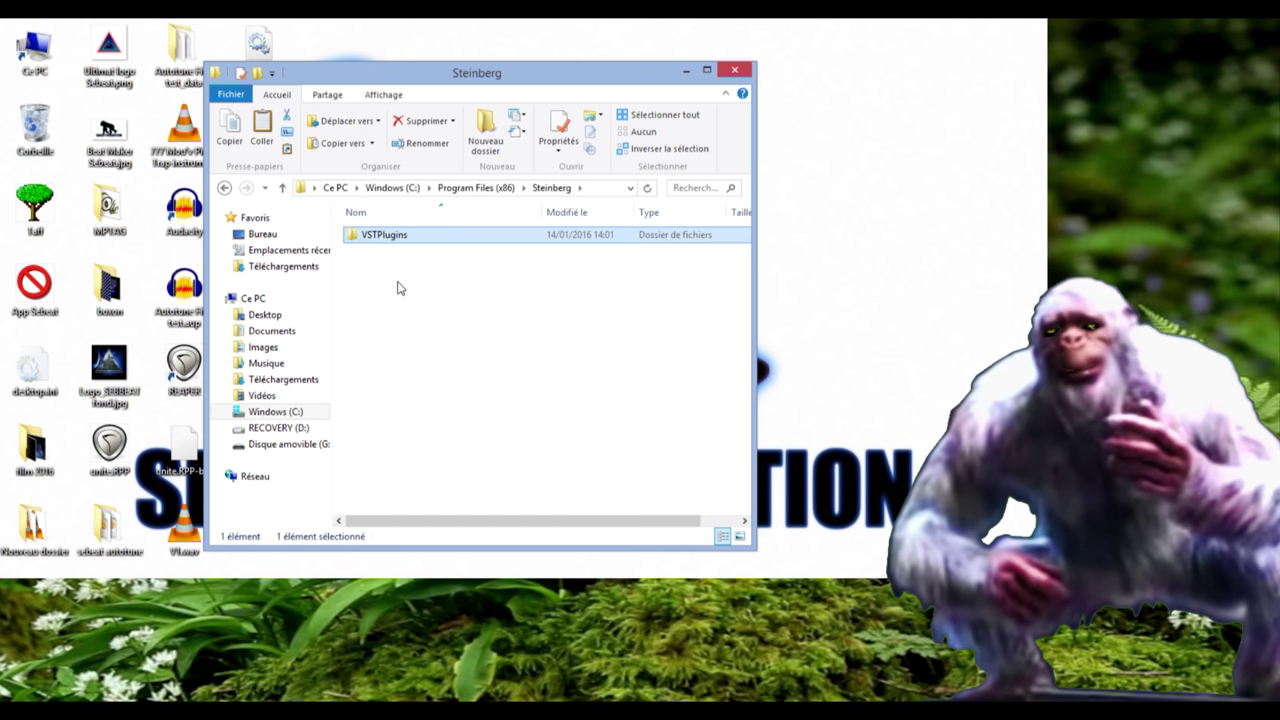
left_click(406, 276)
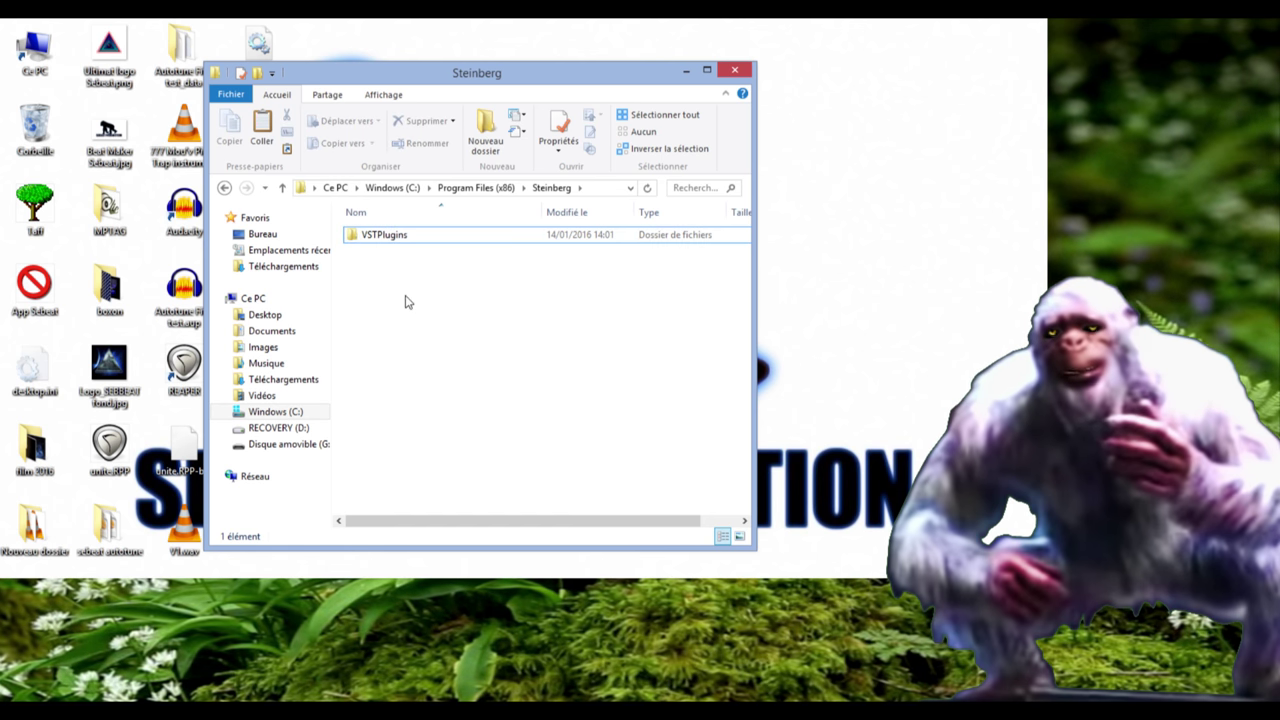
right_click(406, 299)
left_click(461, 441)
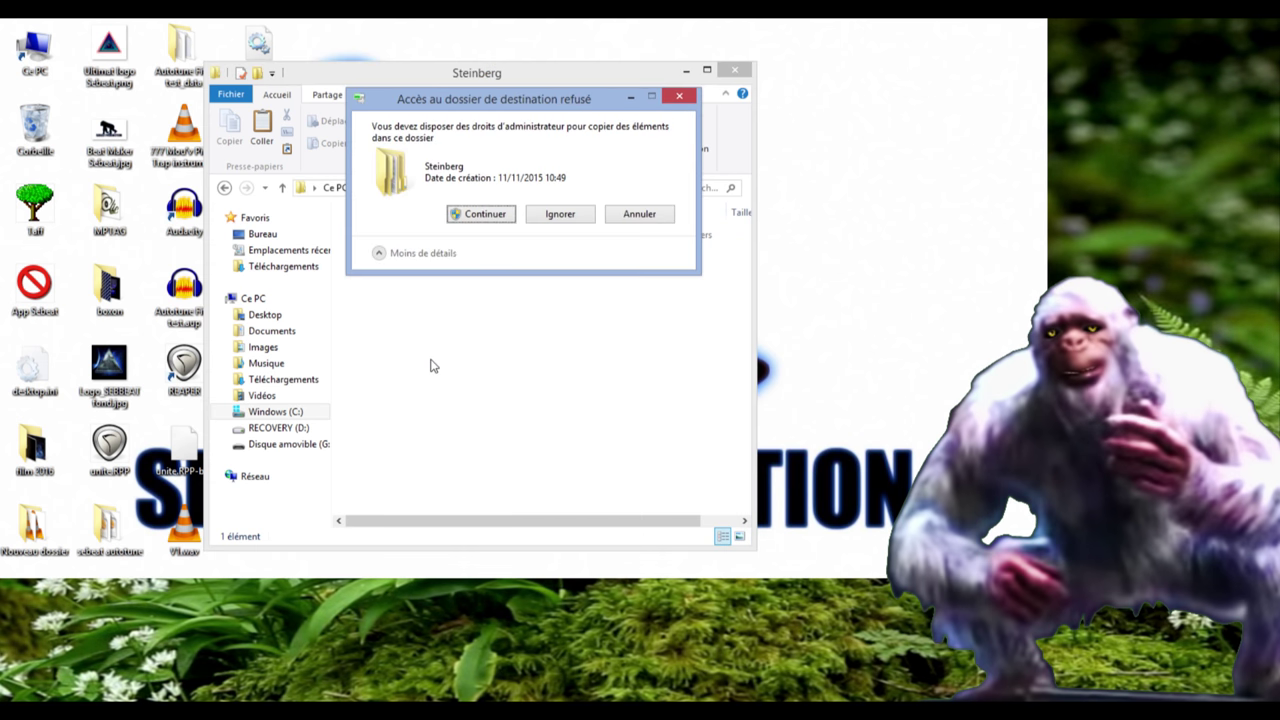
left_click(484, 214)
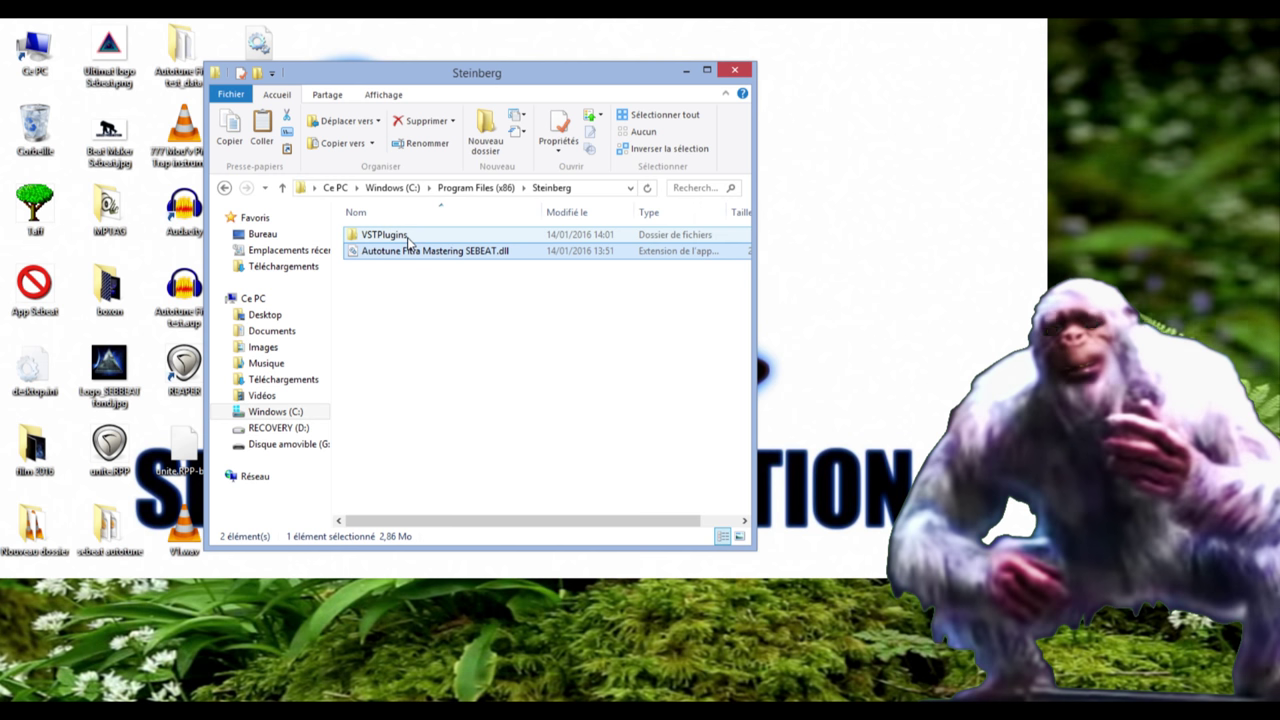
left_click(735, 72)
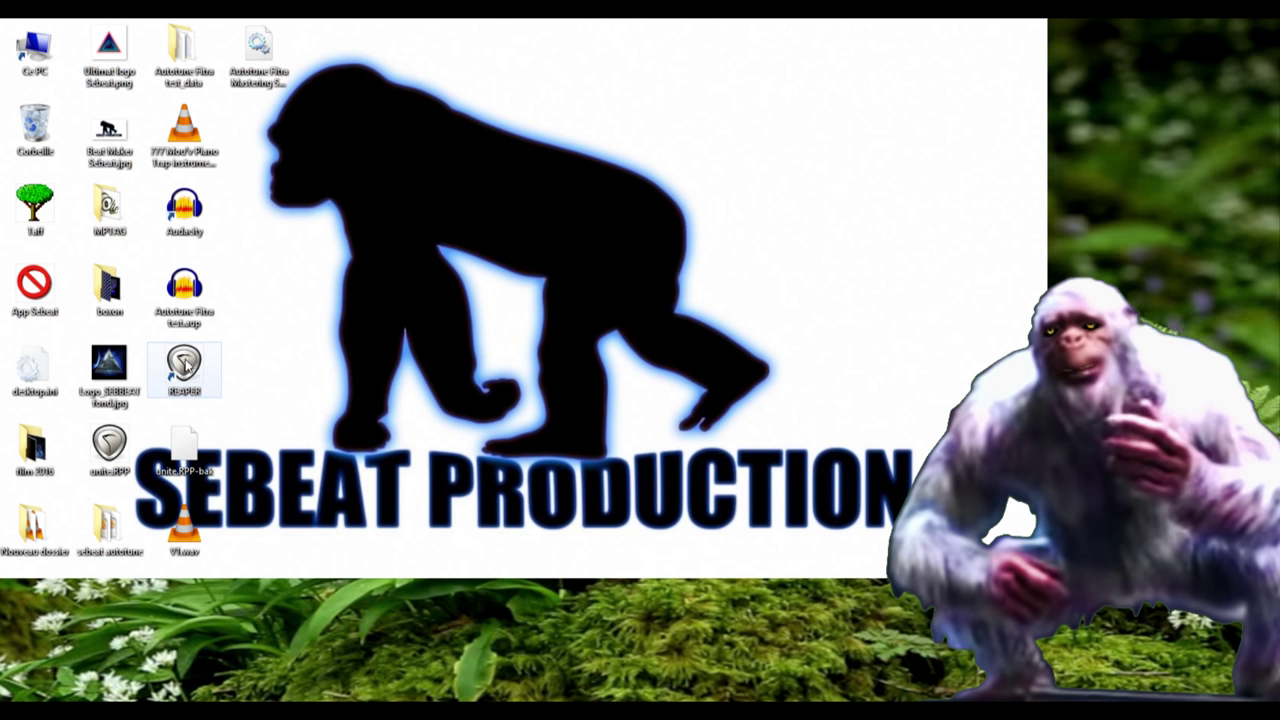
Open REAPER's installation folder from the desktop shortcut's properties and go to the FX folder inside Plugins
right_click(183, 365)
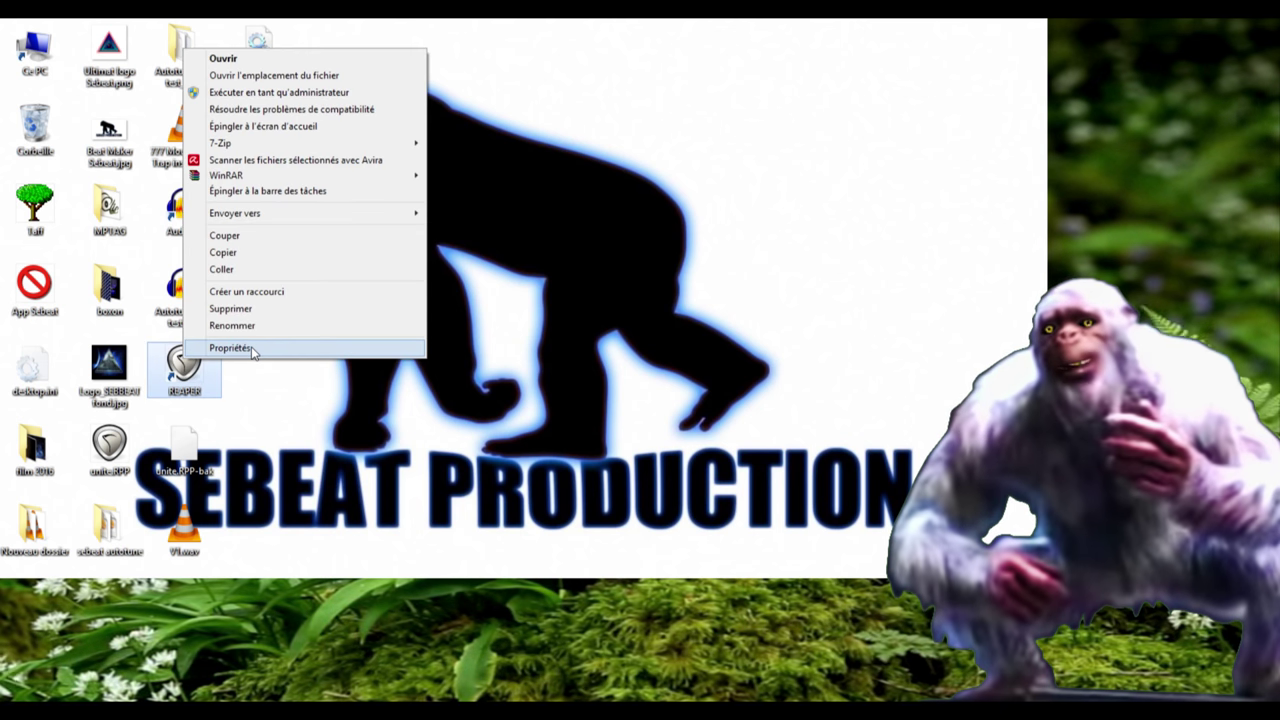
left_click(231, 348)
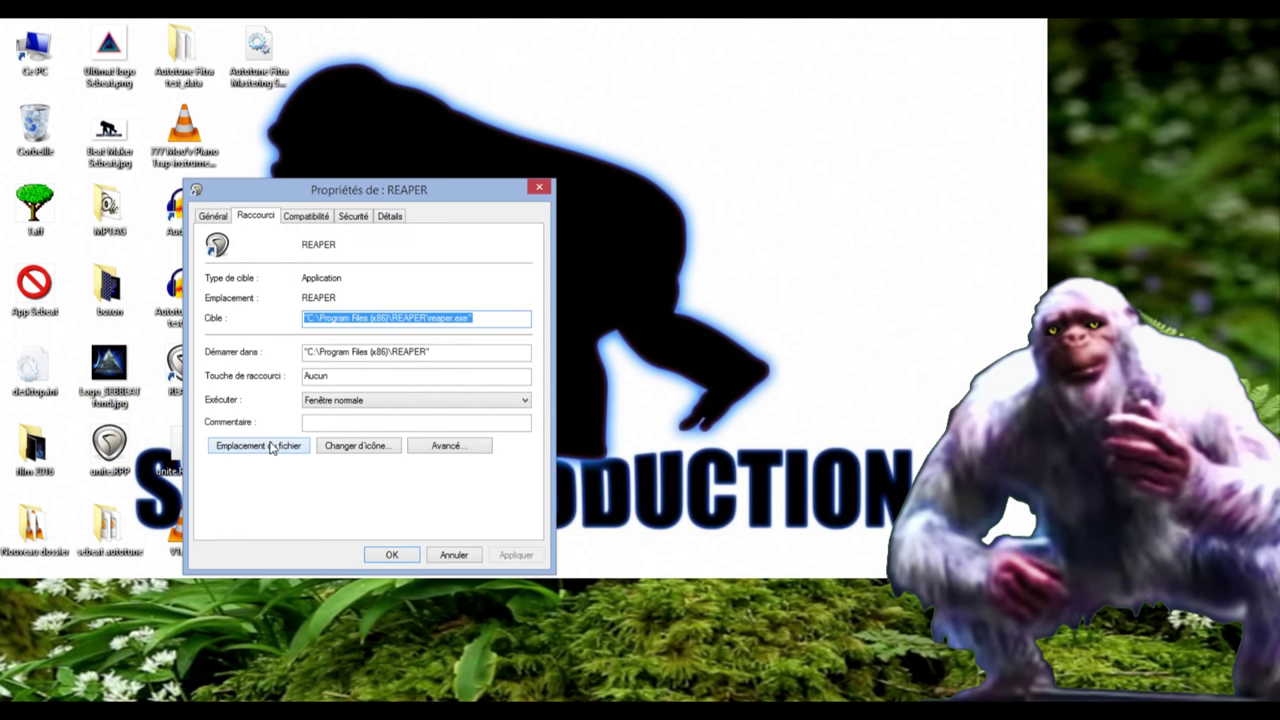
left_click(271, 446)
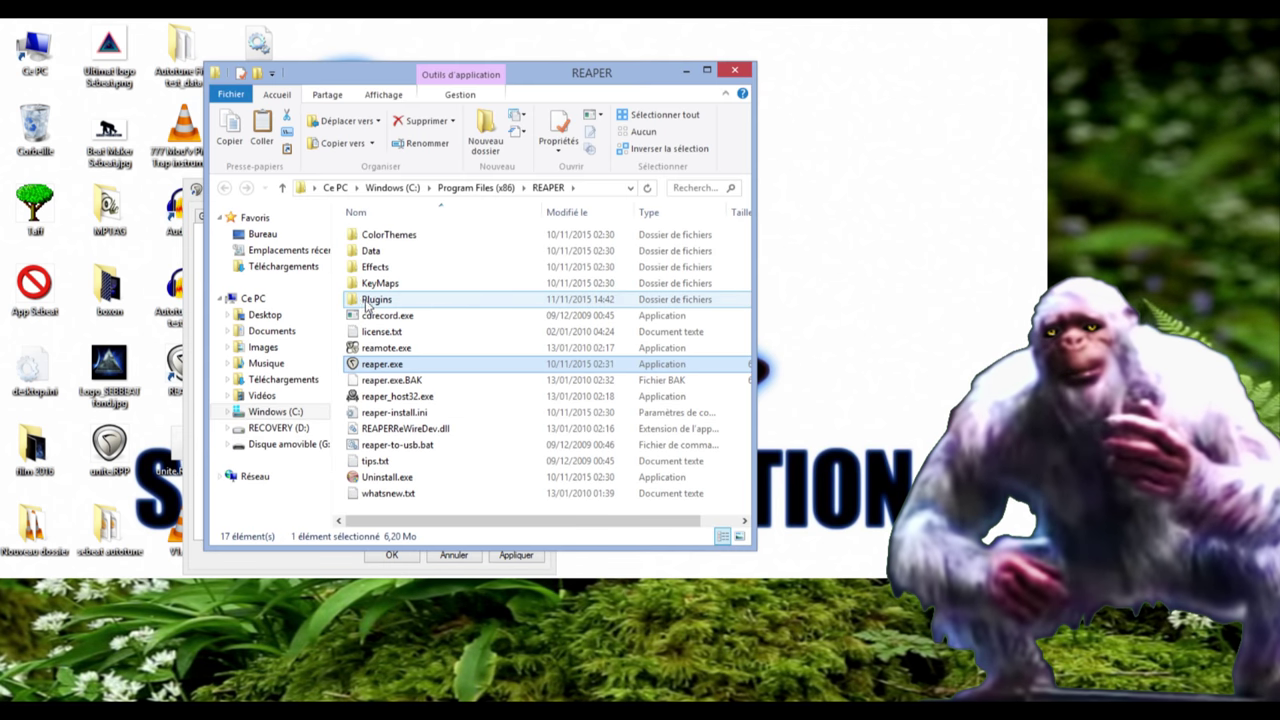
left_click(368, 302)
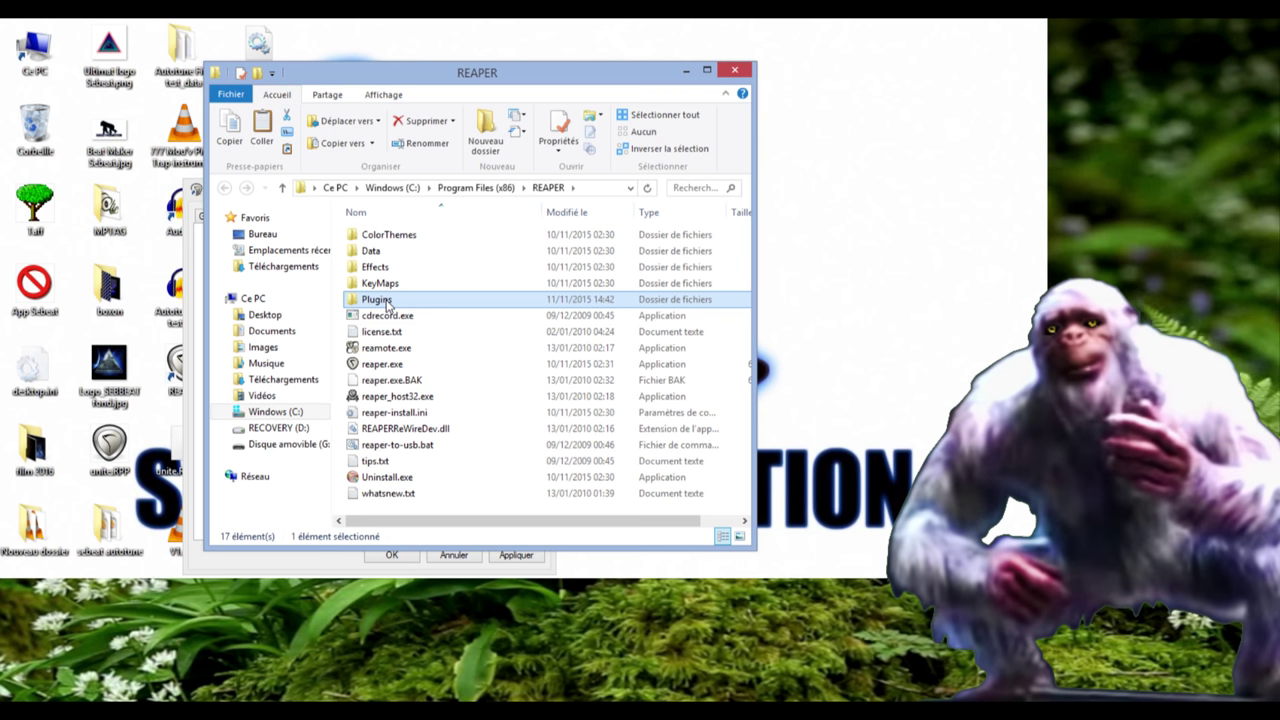
double_click(387, 301)
double_click(389, 236)
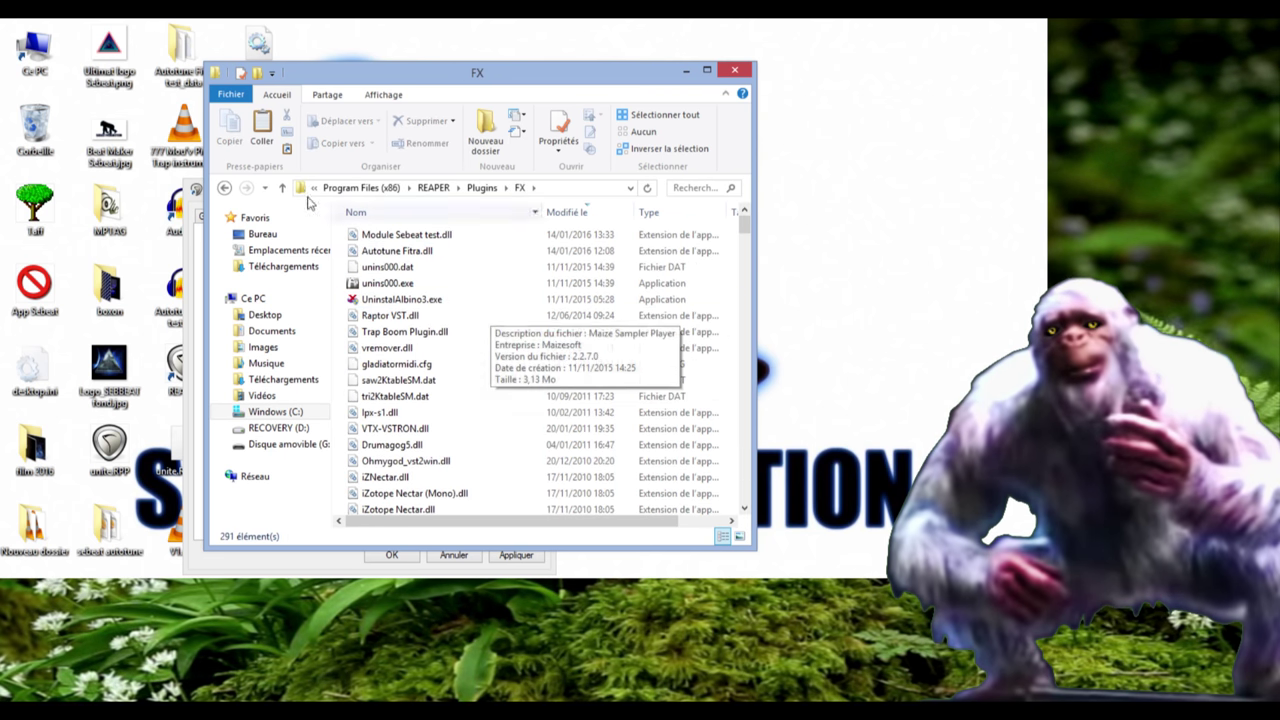
Paste the copied plug-in DLL into REAPER's FX folder from its parent folder, and close the folder and shortcut properties windows
left_click(226, 188)
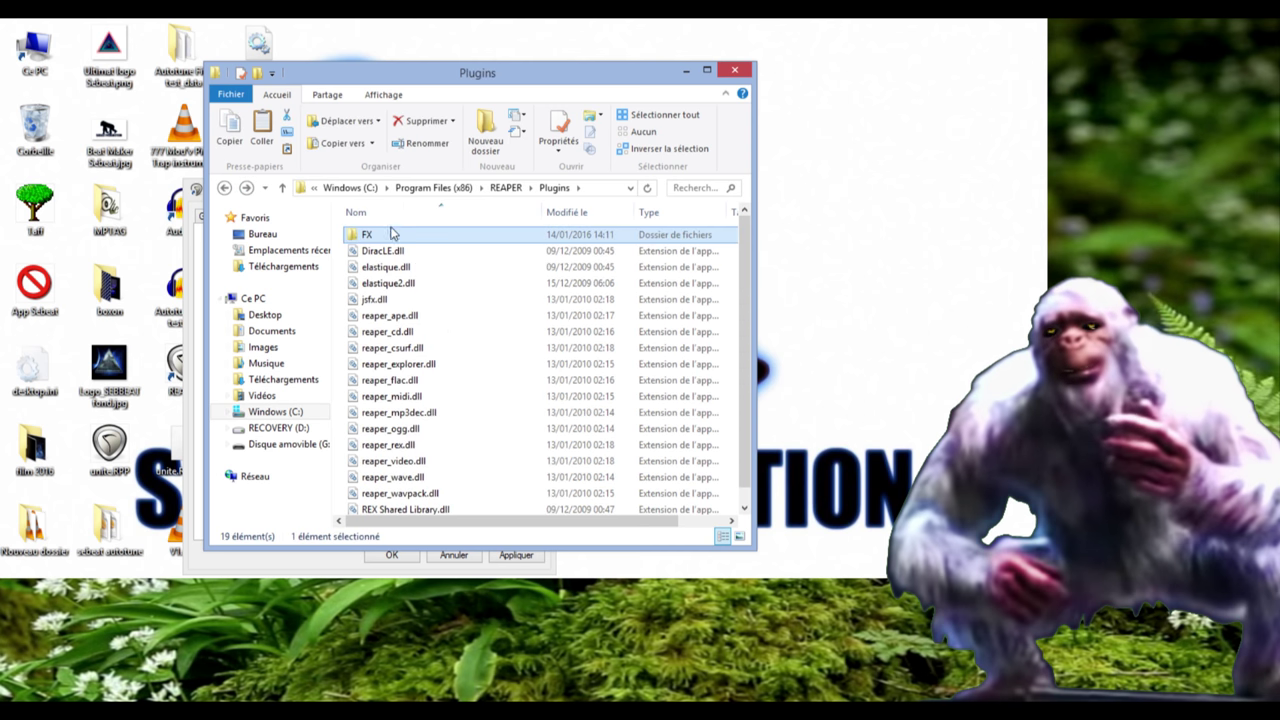
right_click(386, 235)
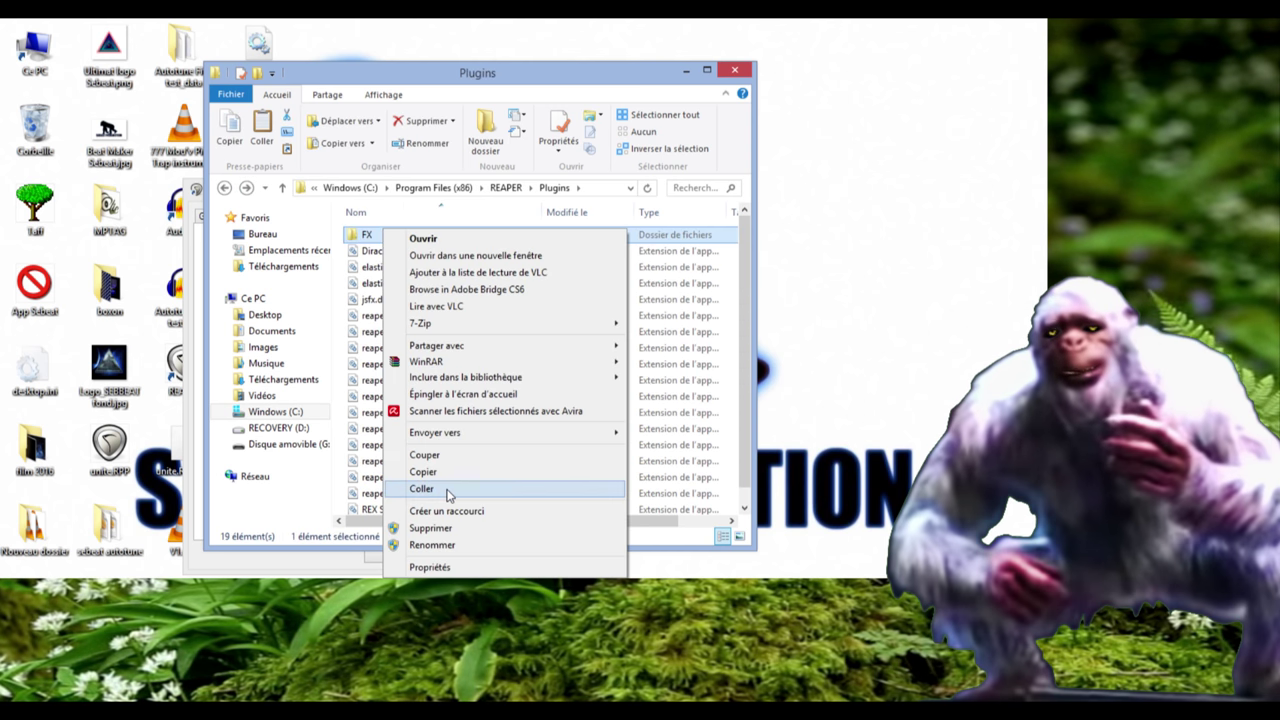
left_click(446, 489)
left_click(498, 214)
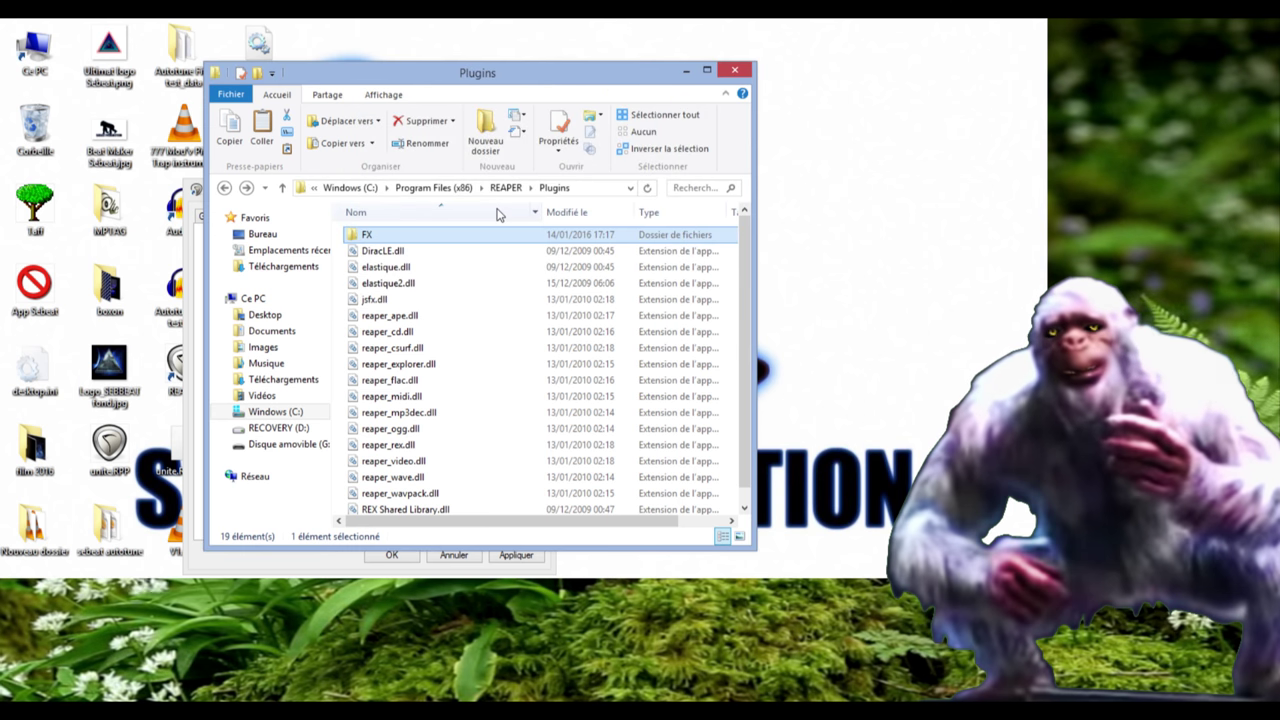
left_click(735, 69)
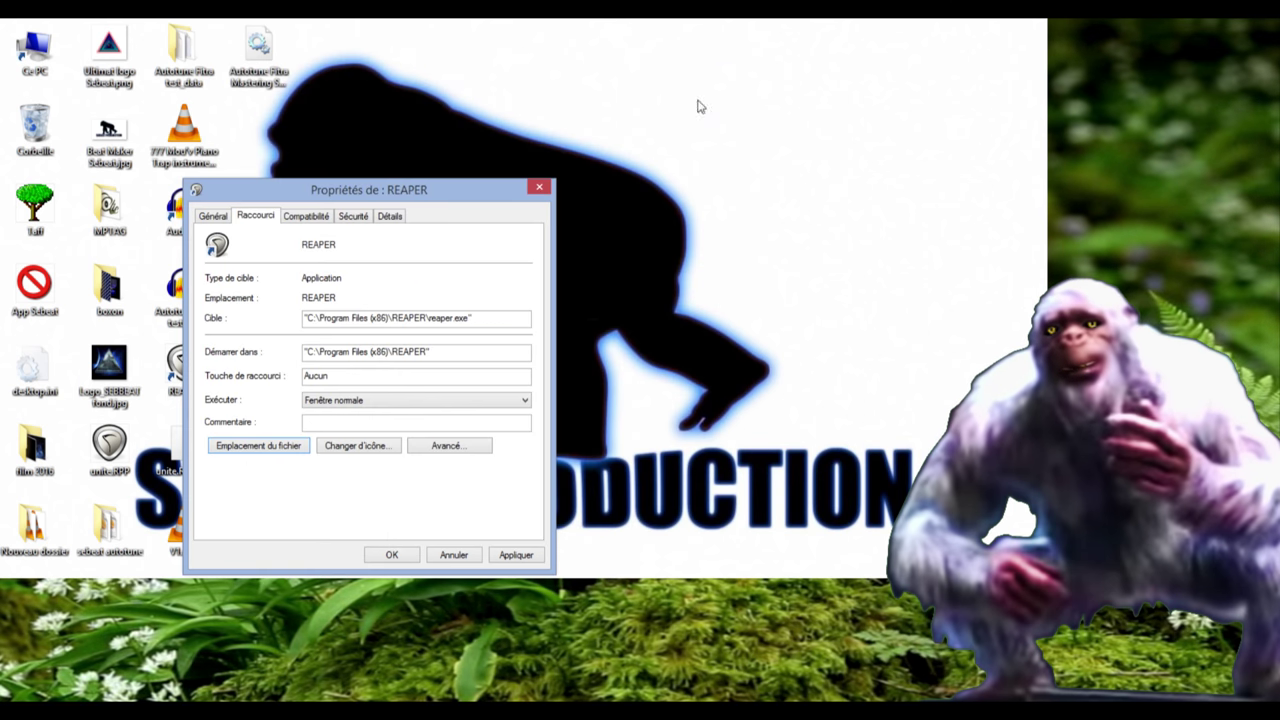
left_click(535, 197)
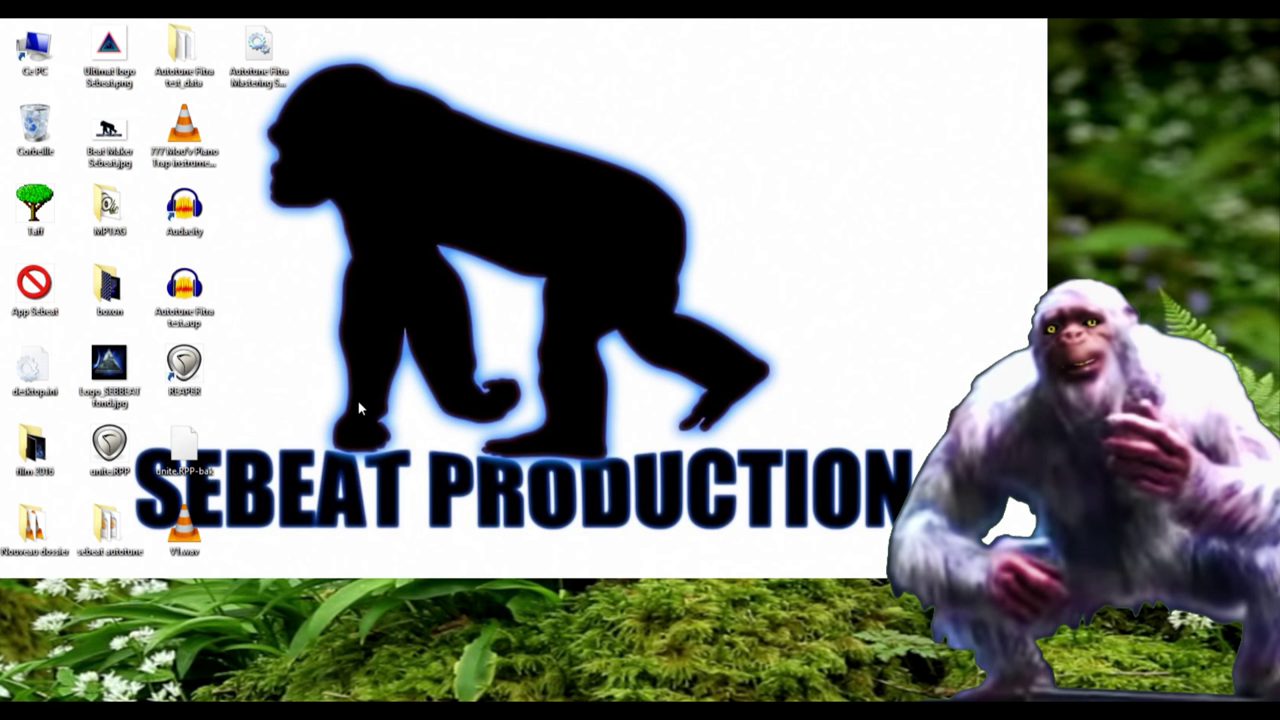
Open the unite.RPP project from the desktop in REAPER and play it from the start
double_click(109, 445)
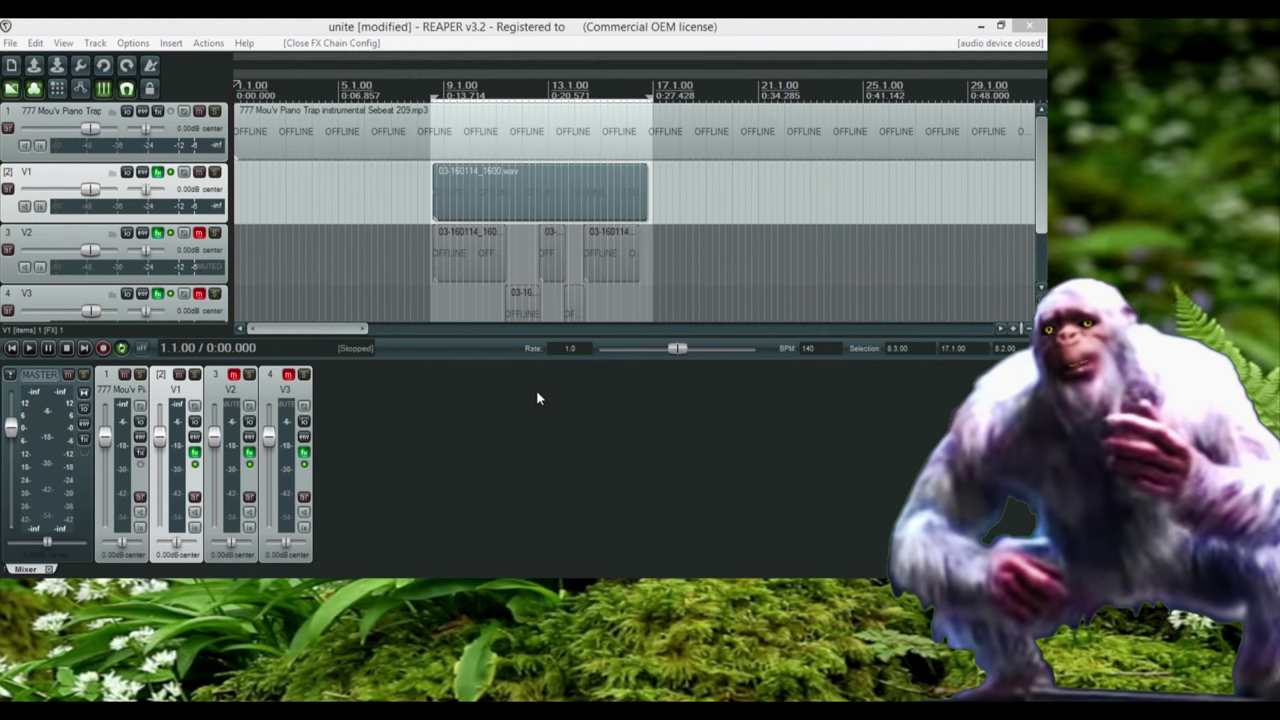
left_click(29, 348)
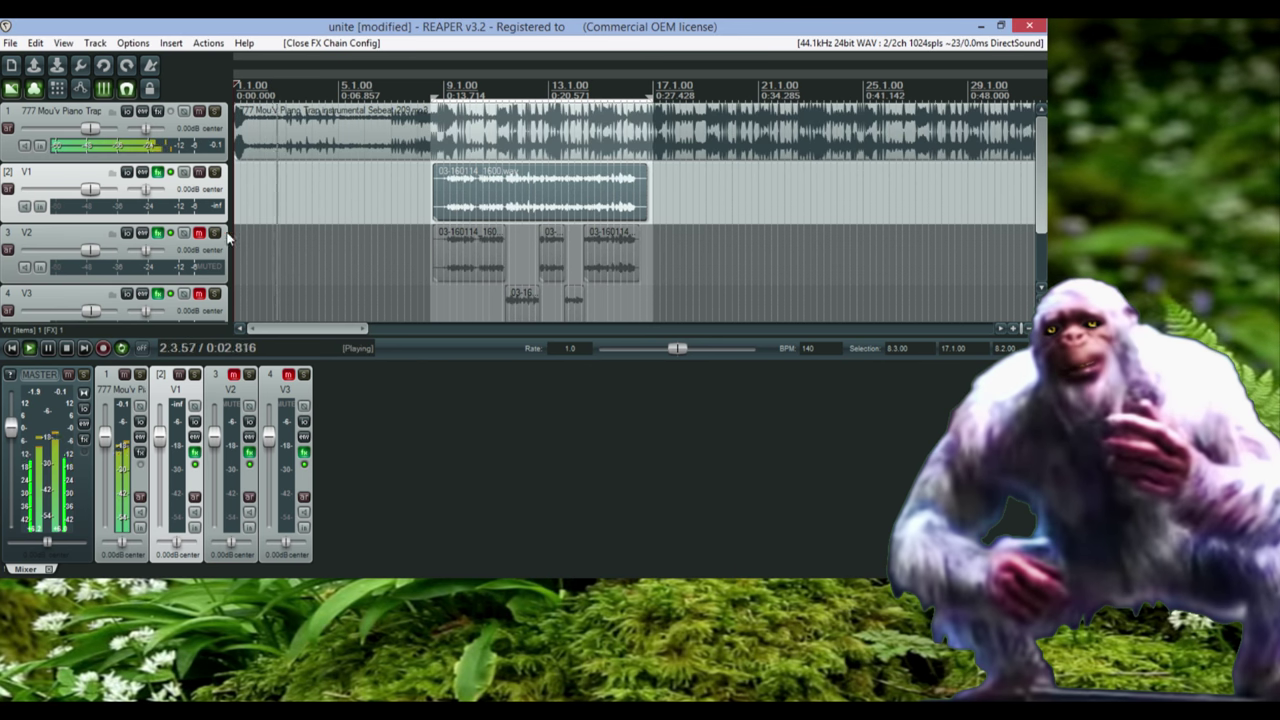
Open V1's effects chain and compare the vocal during playback with the Autotune Fitra plug-in bypassed and re-enabled
key("f")
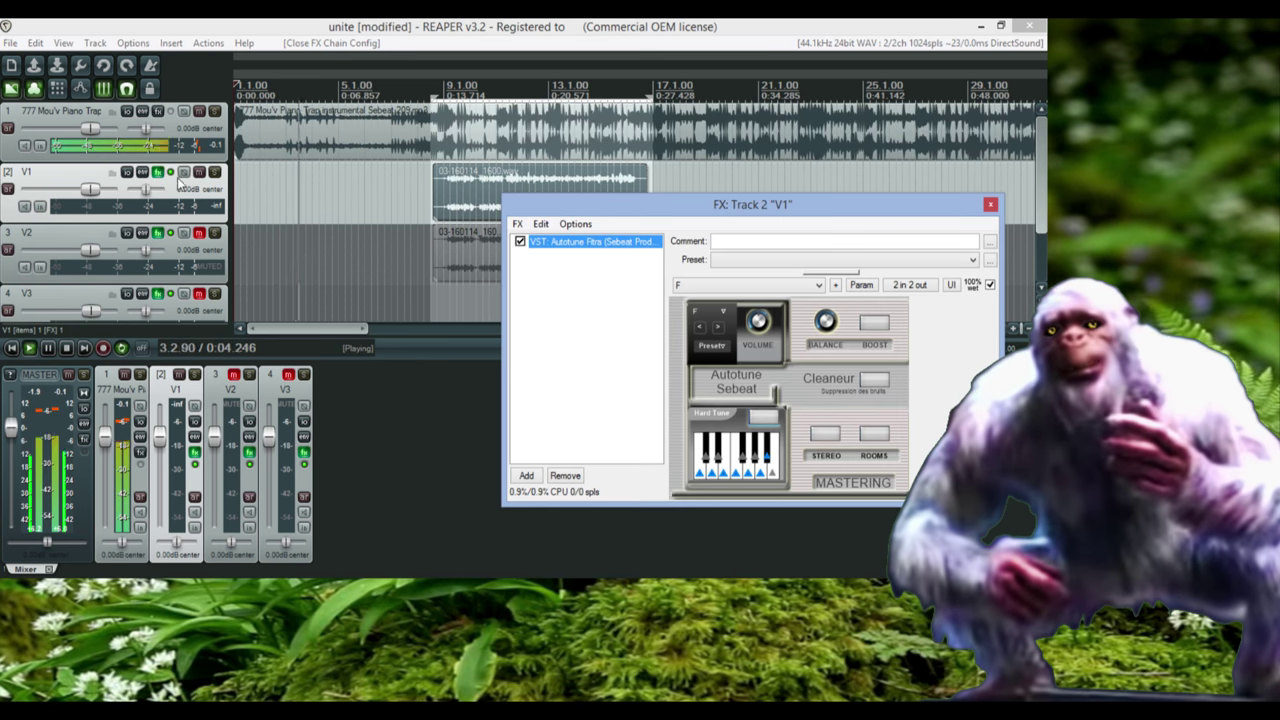
left_click(520, 242)
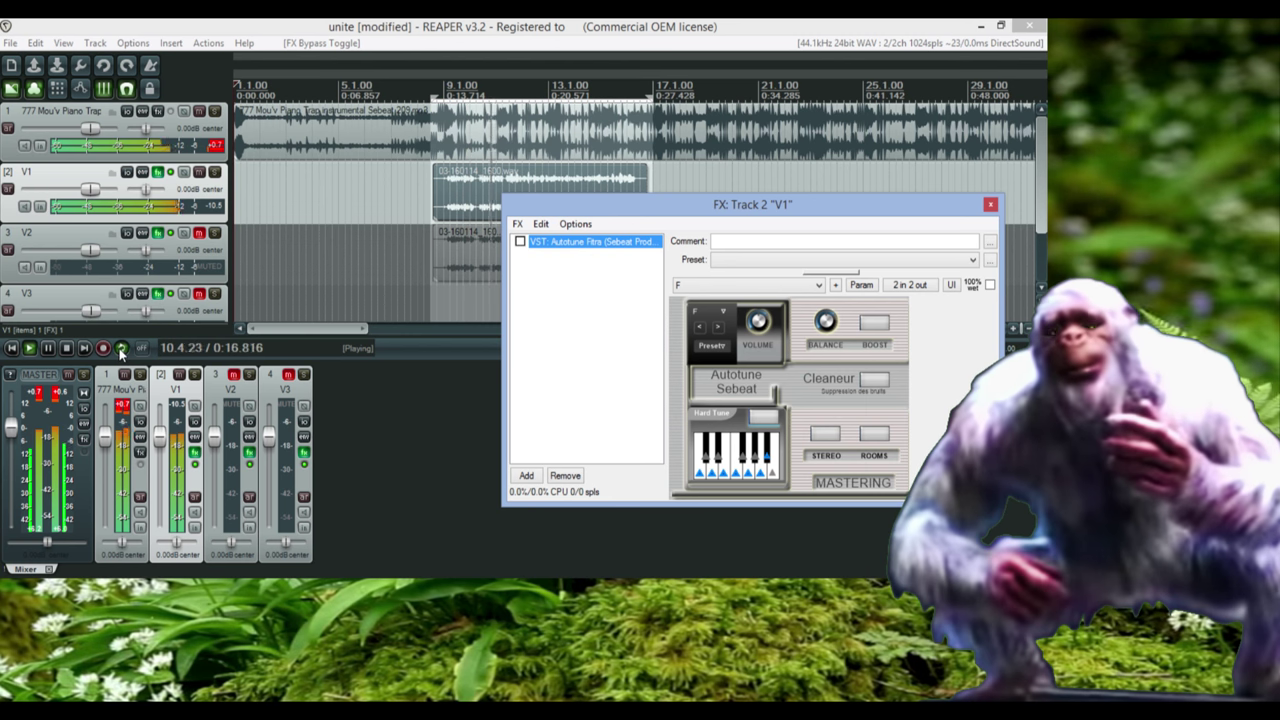
left_click_drag(657, 203, 620, 278)
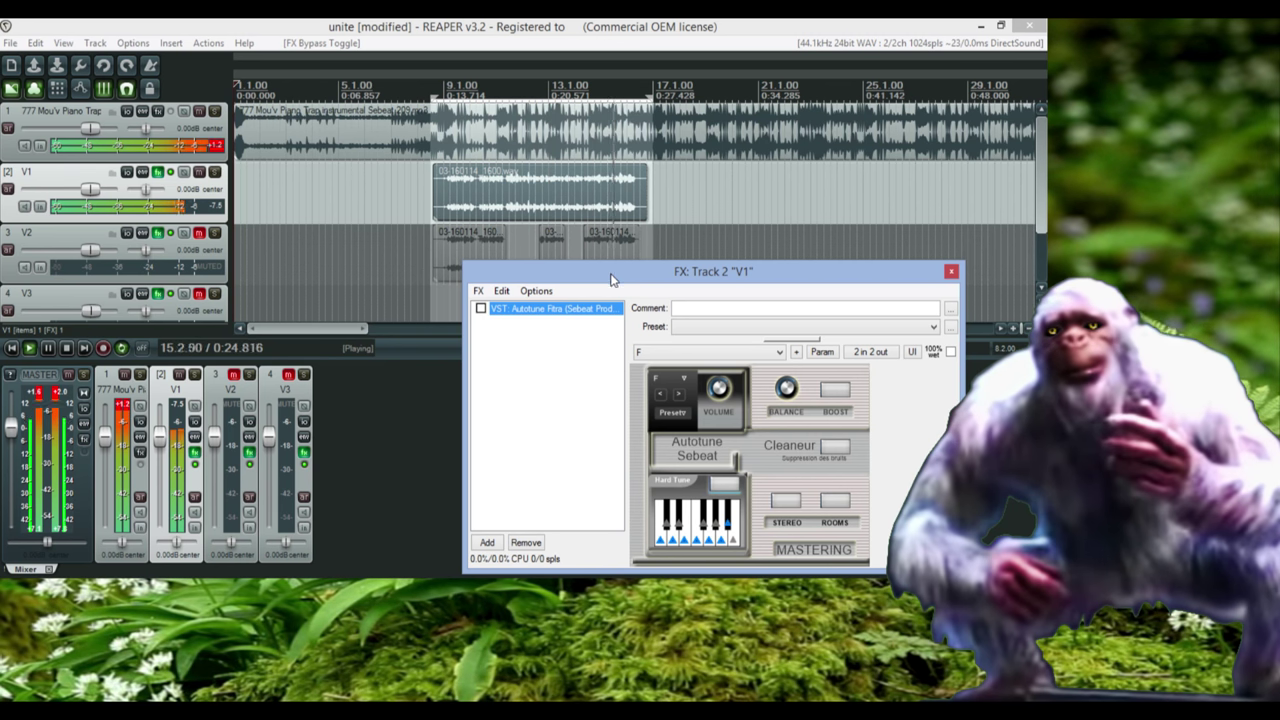
left_click(481, 309)
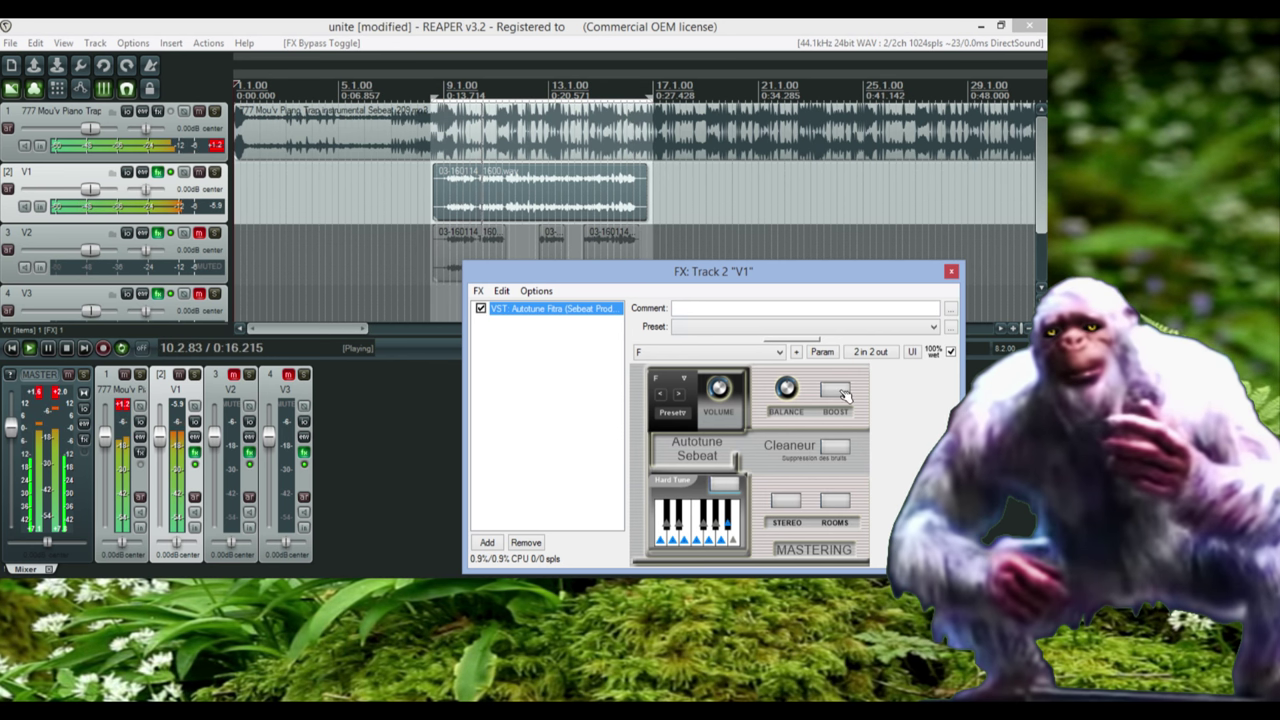
Switch on Boost, Cleaneur, Stereo, Rooms and Hard Tune in V1's Autotune plug-in, toggling Boost off and on to compare
left_click(836, 444)
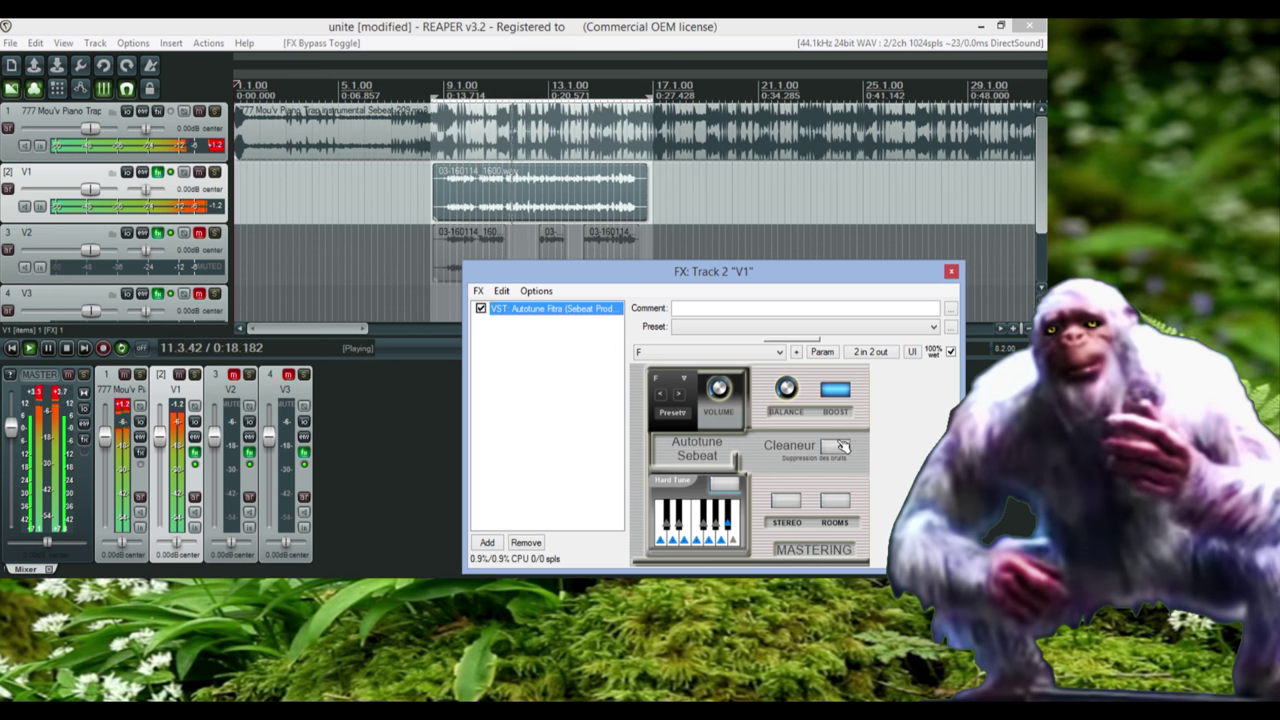
left_click(790, 500)
left_click(838, 505)
left_click(725, 484)
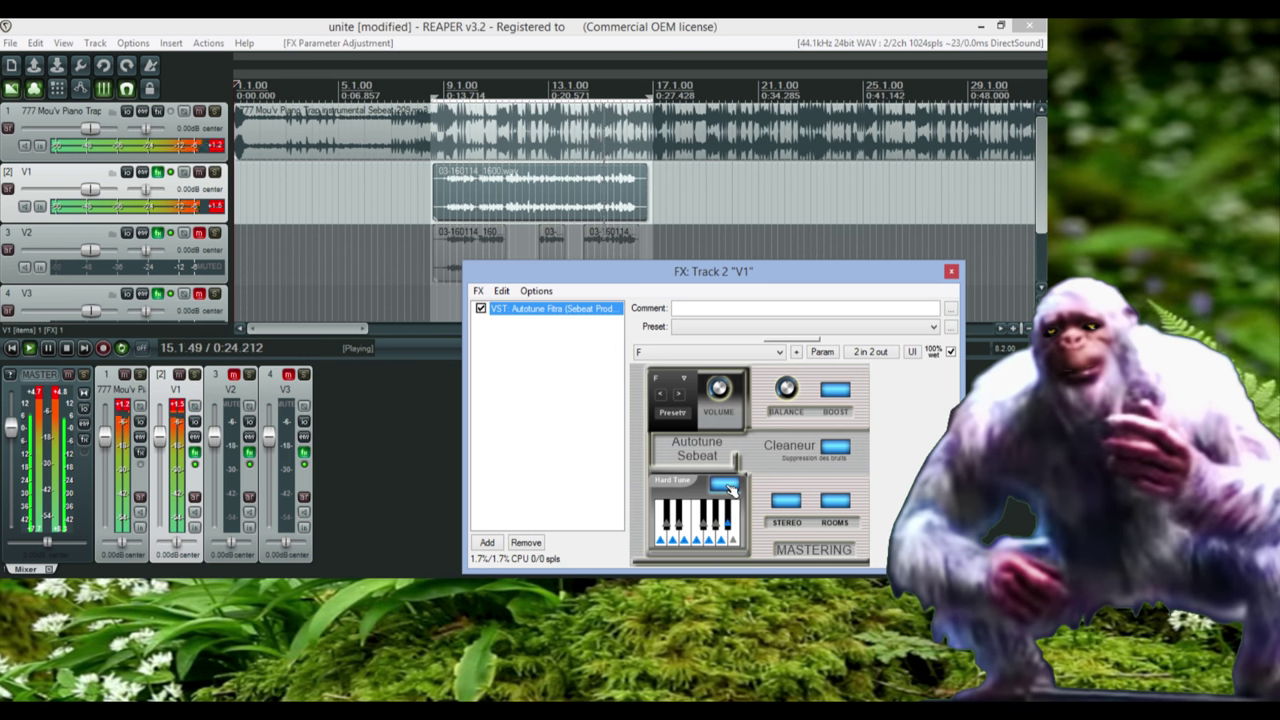
left_click(836, 394)
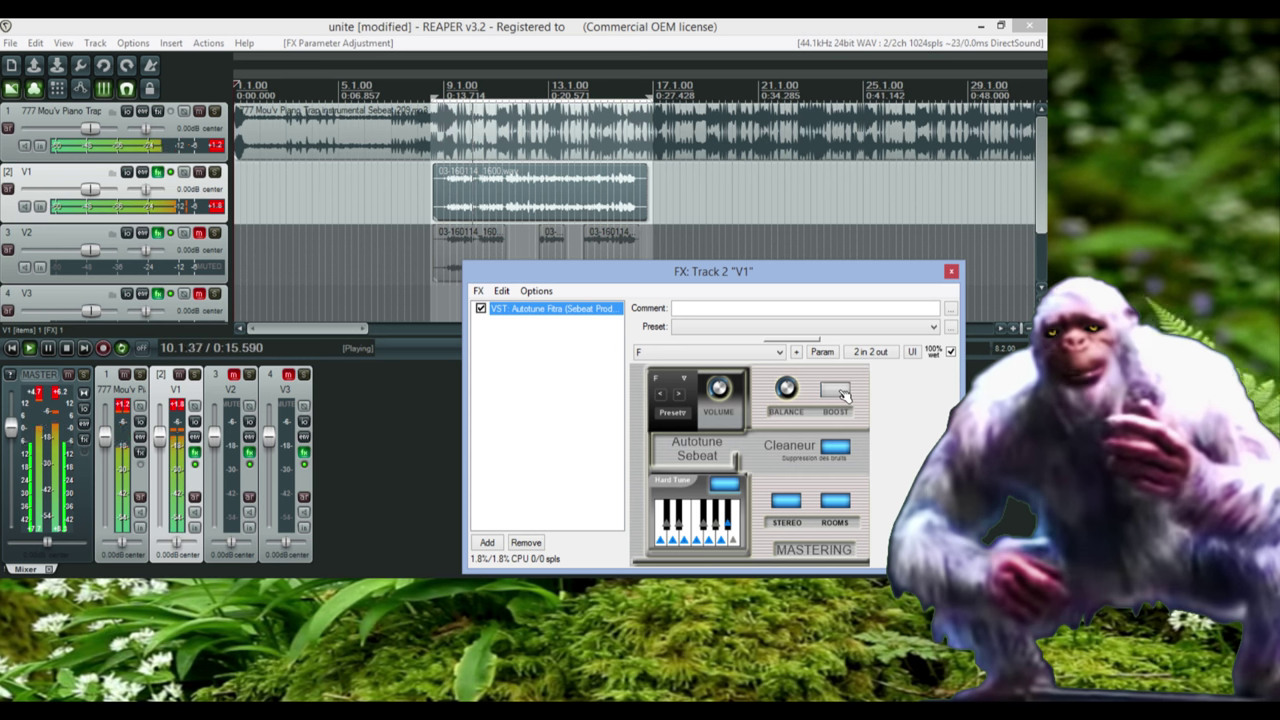
left_click(840, 393)
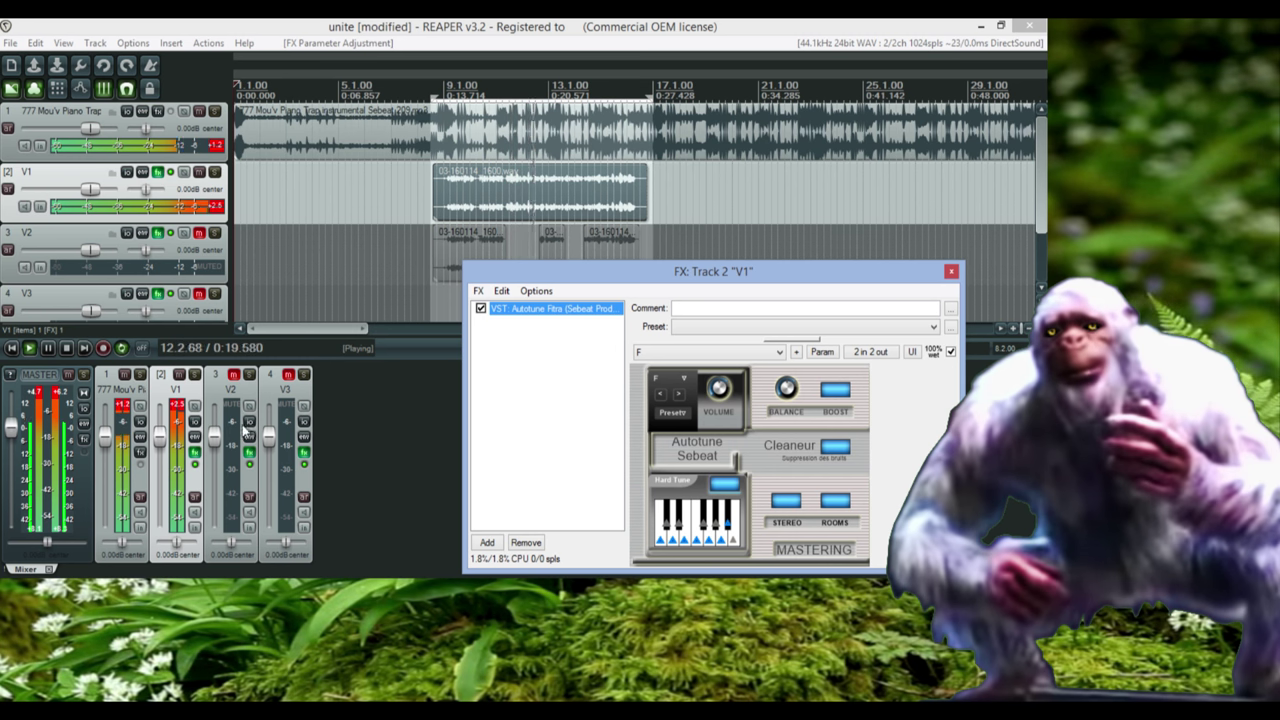
Lower the V1 track's volume to about -6.35 dB and stop playback
left_click_drag(160, 443, 160, 477)
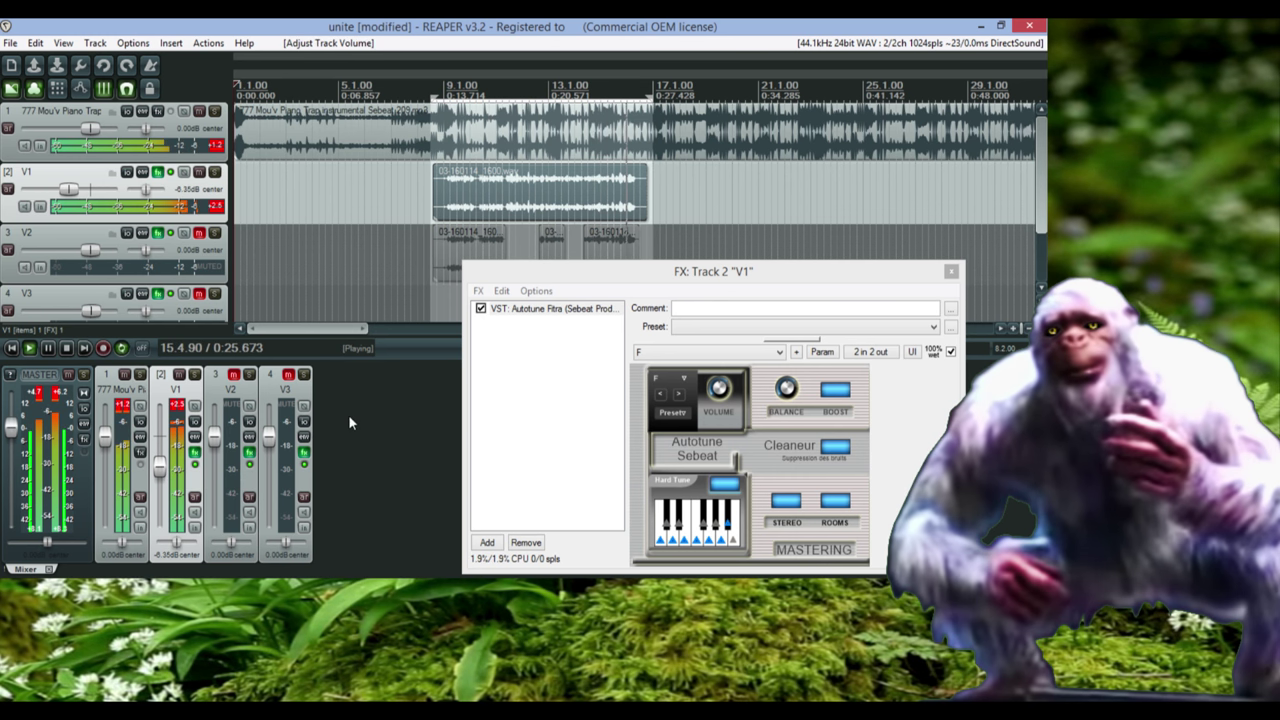
left_click(66, 348)
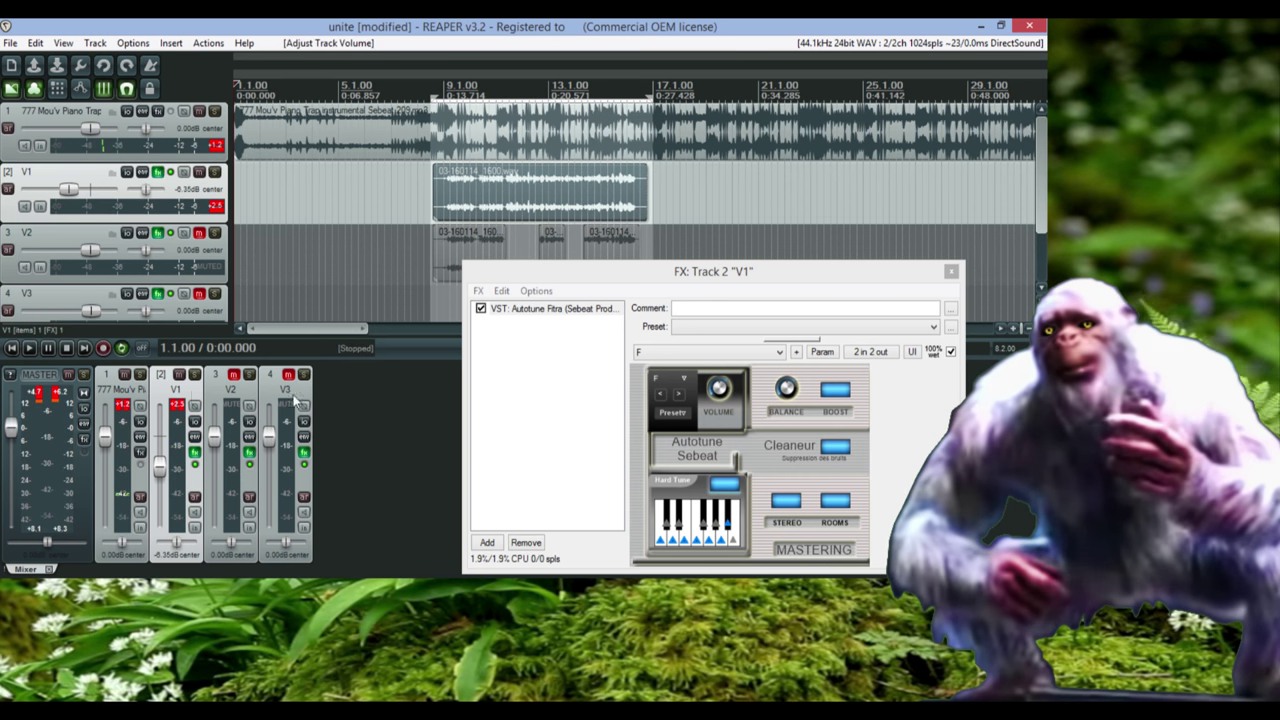
Mute the V1 track, unmute V2 and V3, and close V1's effects window
left_click(178, 376)
left_click(233, 377)
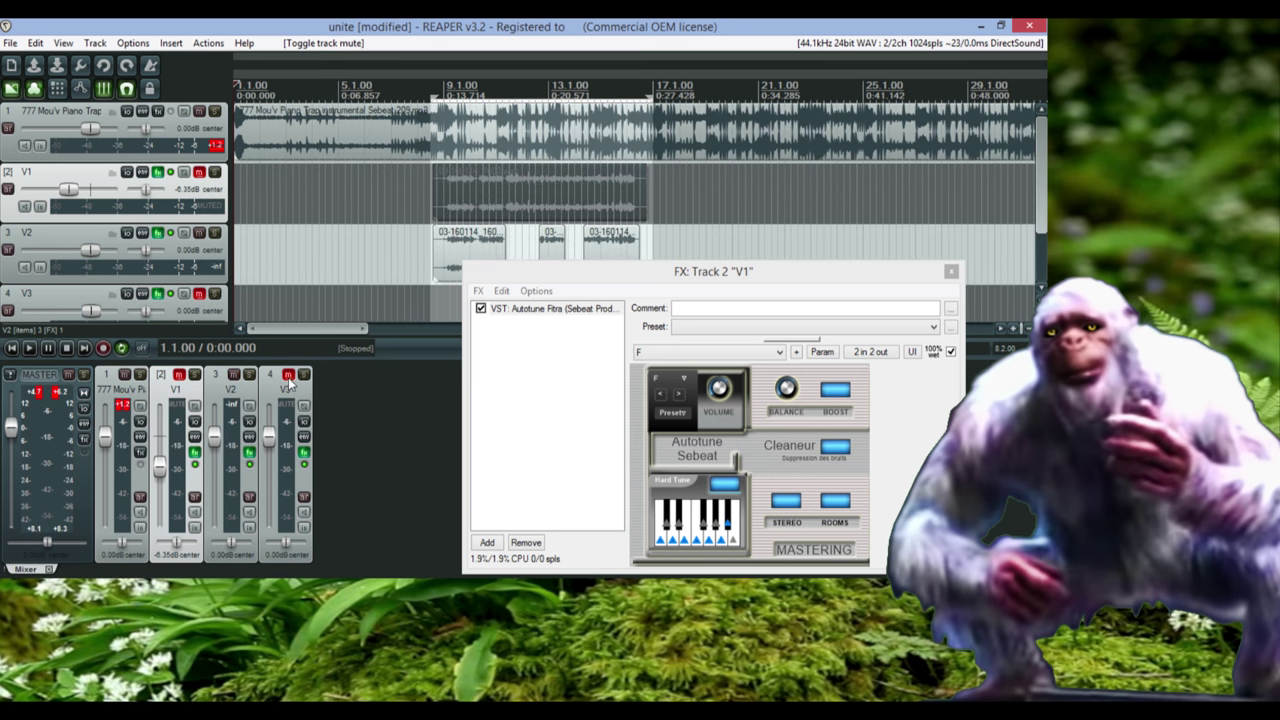
left_click(288, 376)
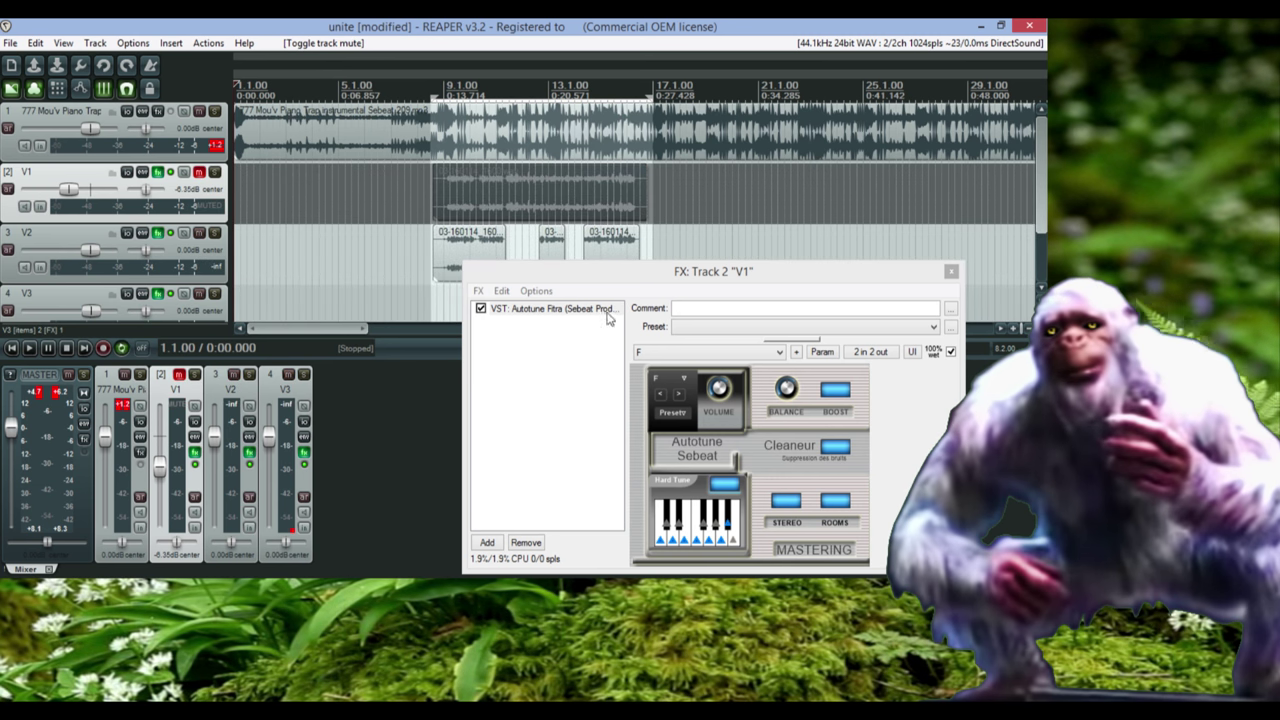
left_click(951, 272)
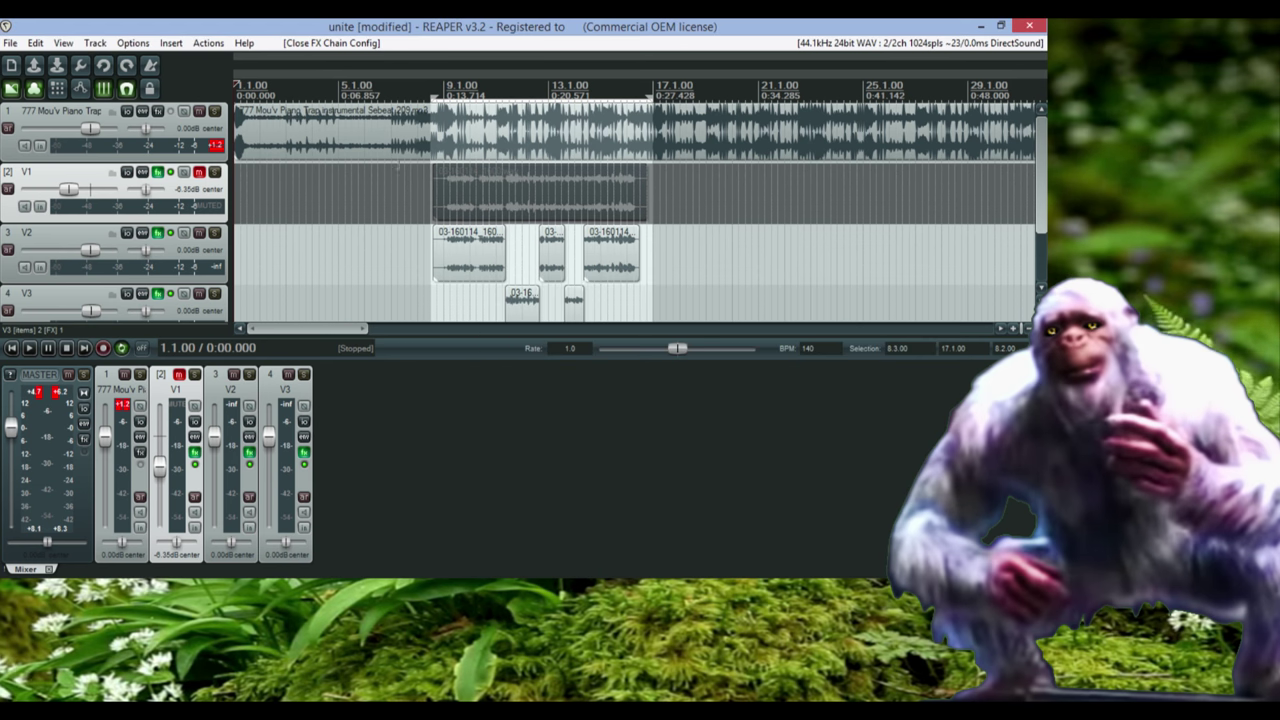
Play V2 and V3 from bar 8 with repeat off, and check the Autotune settings in V2's effects chain
left_click(419, 90)
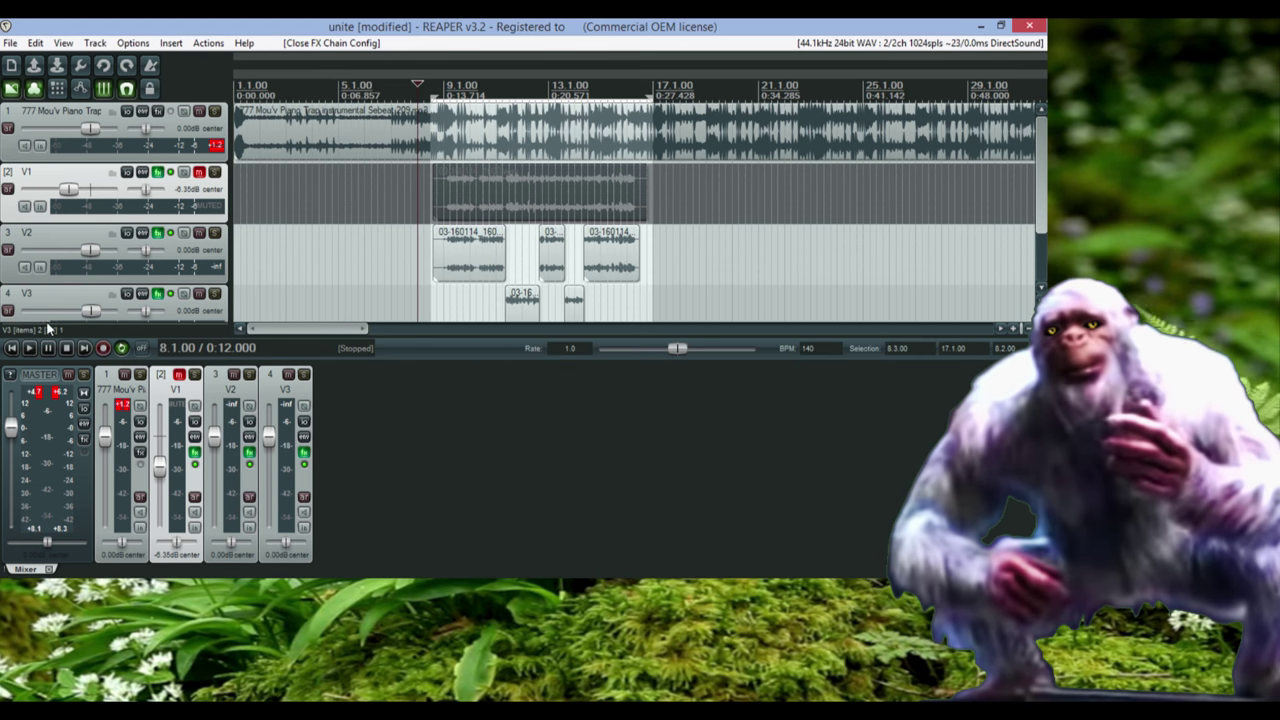
left_click(29, 348)
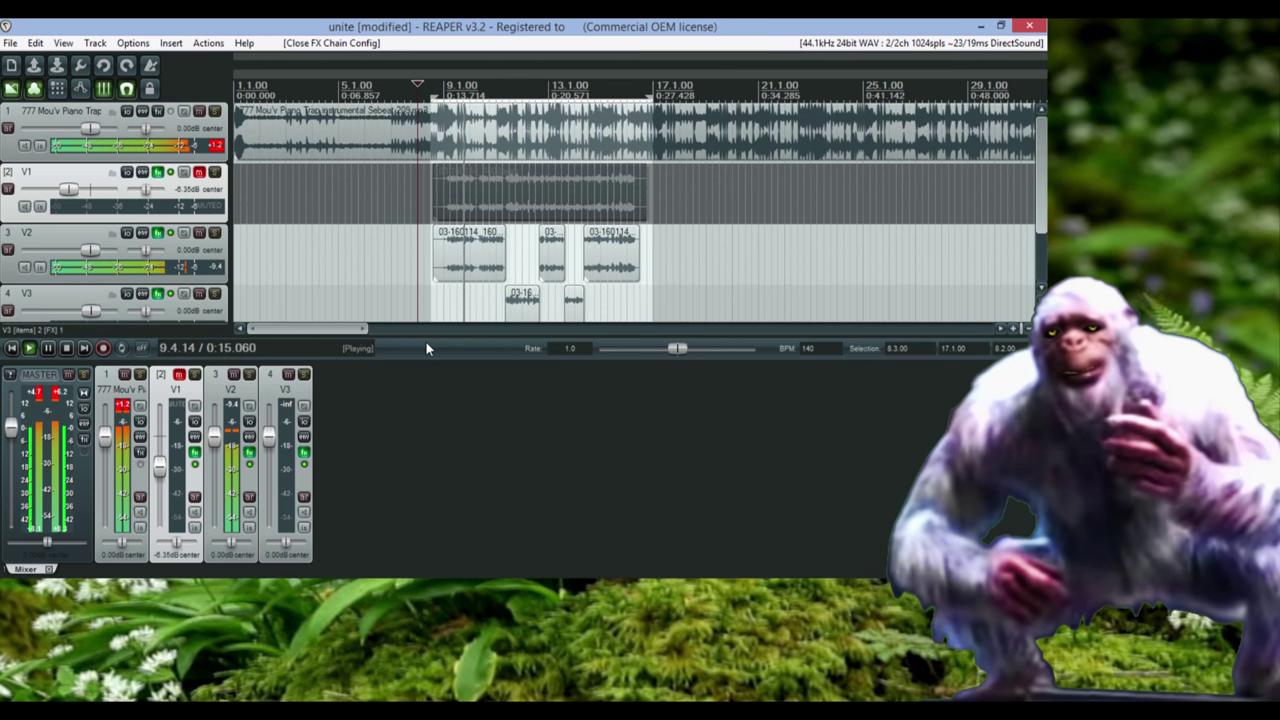
left_click(251, 453)
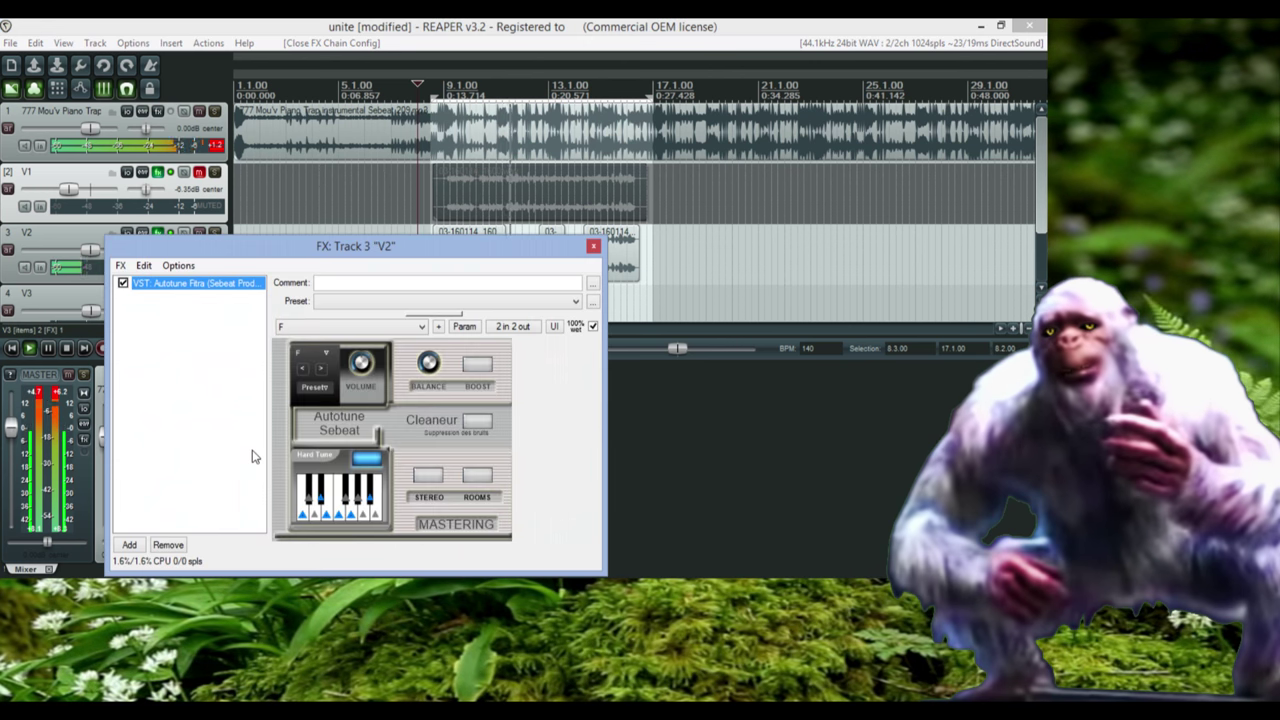
left_click(593, 248)
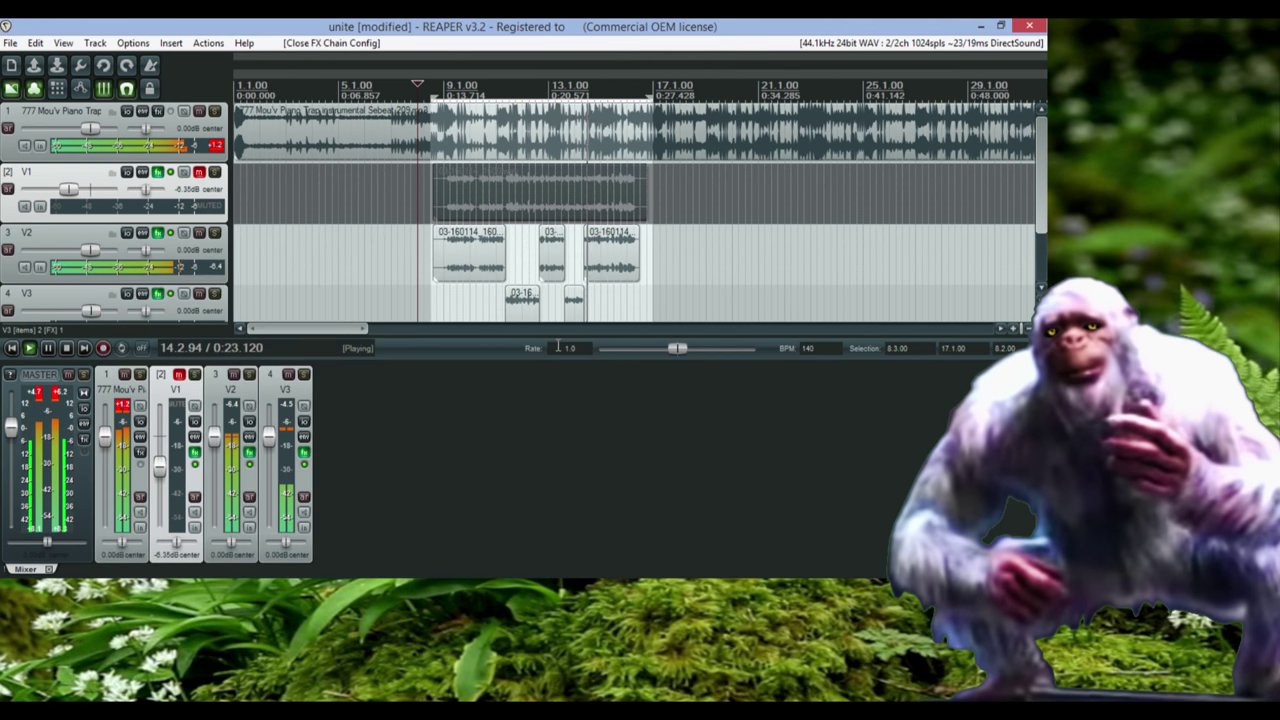